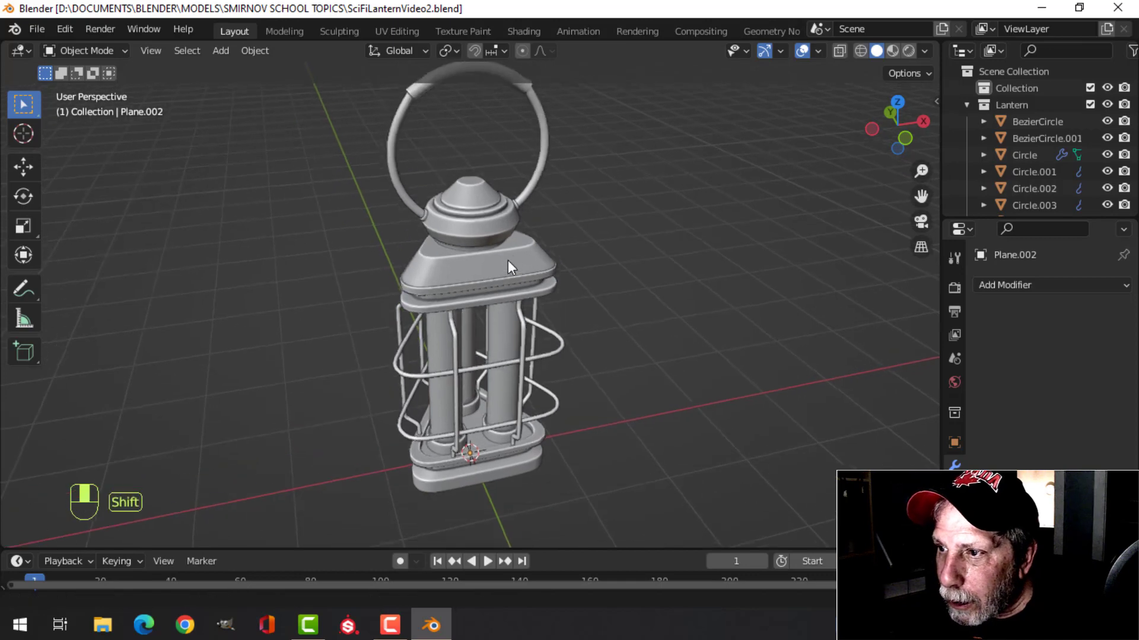
Extrude the inner top edge of the round collar below the cone-shaped cap and lower the new edge inside it.
{"action": "scroll", "coordinate": [516, 245], "scroll_direction": "up", "scroll_amount": 3}
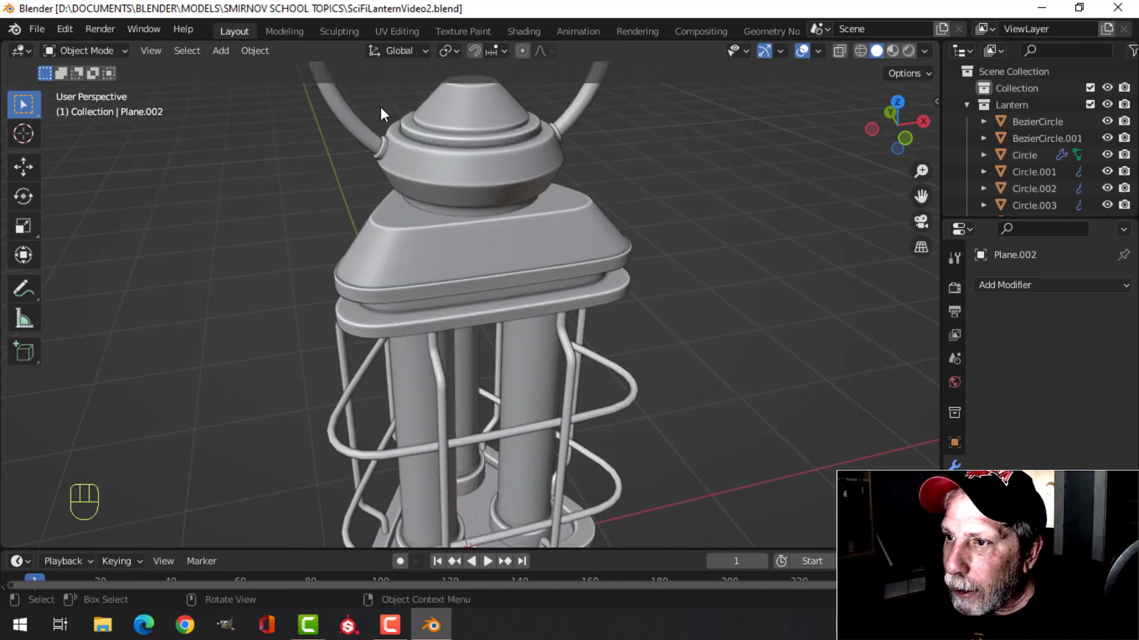
{"action": "scroll", "coordinate": [535, 141], "scroll_direction": "up", "scroll_amount": 1}
{"action": "middle_click_drag", "start_coordinate": [531, 121], "coordinate": [520, 268], "text": "shift"}
{"action": "scroll", "coordinate": [520, 259], "scroll_direction": "up", "scroll_amount": 2}
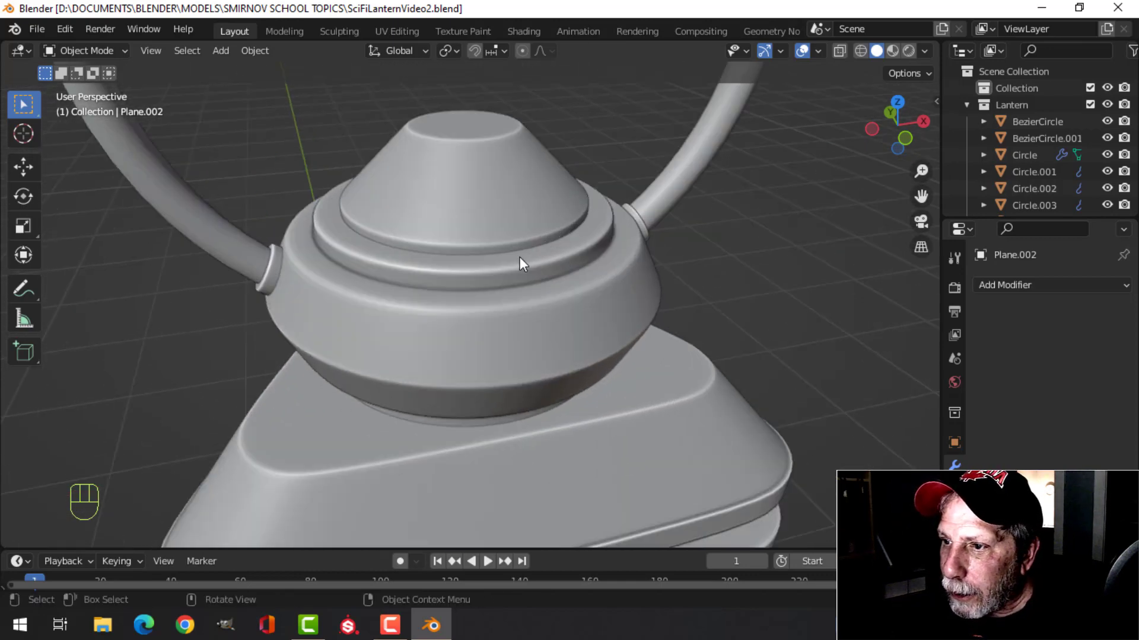
{"action": "left_click", "coordinate": [475, 245]}
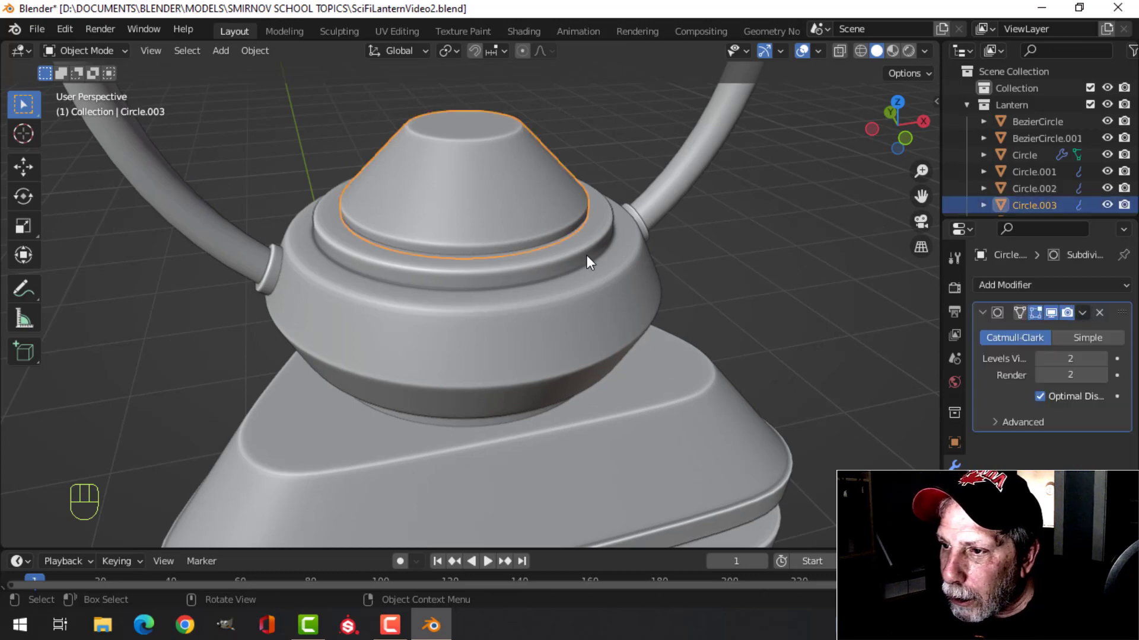
{"action": "left_click", "coordinate": [475, 258]}
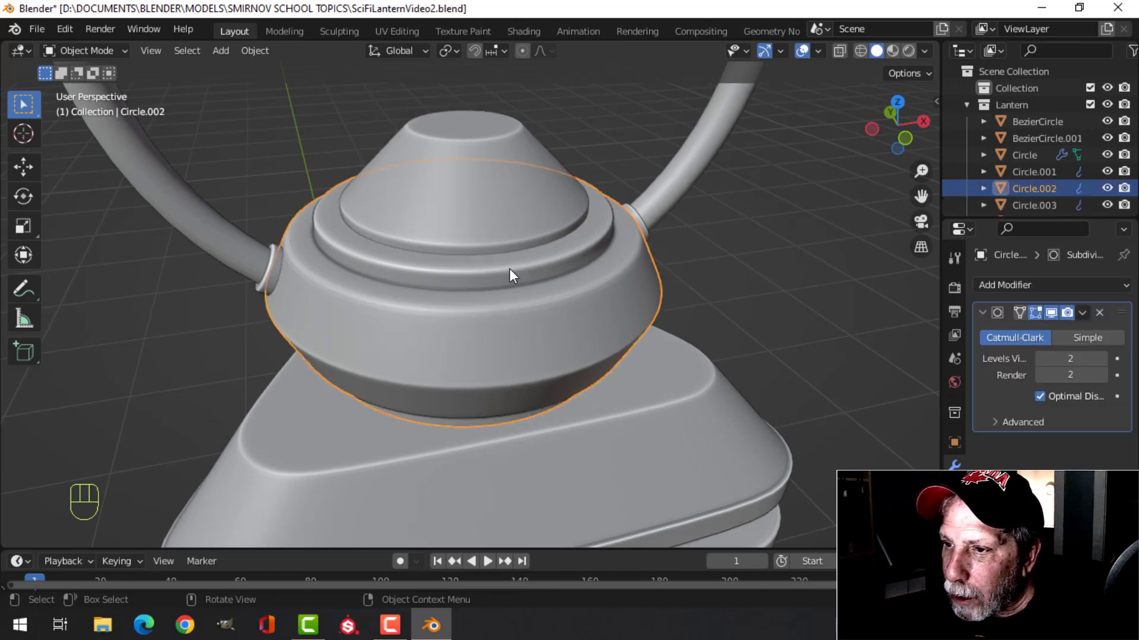
{"action": "key", "text": "Tab"}
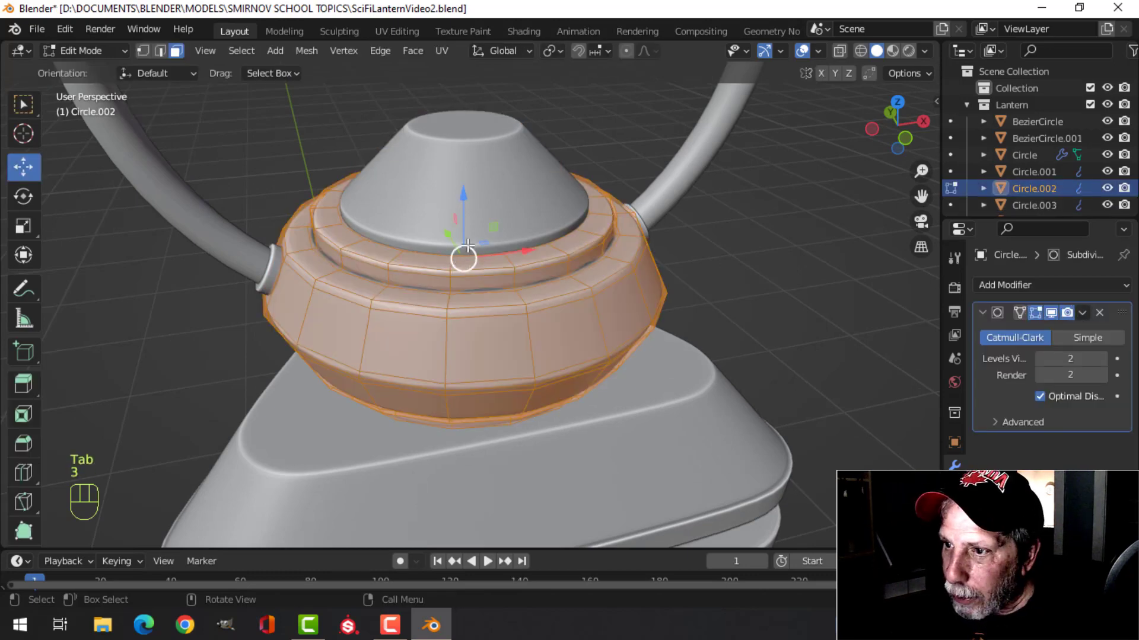
{"action": "left_click", "coordinate": [524, 242]}
{"action": "middle_click_drag", "start_coordinate": [529, 239], "coordinate": [545, 209]}
{"action": "key", "text": "e"}
{"action": "left_click", "coordinate": [545, 209]}
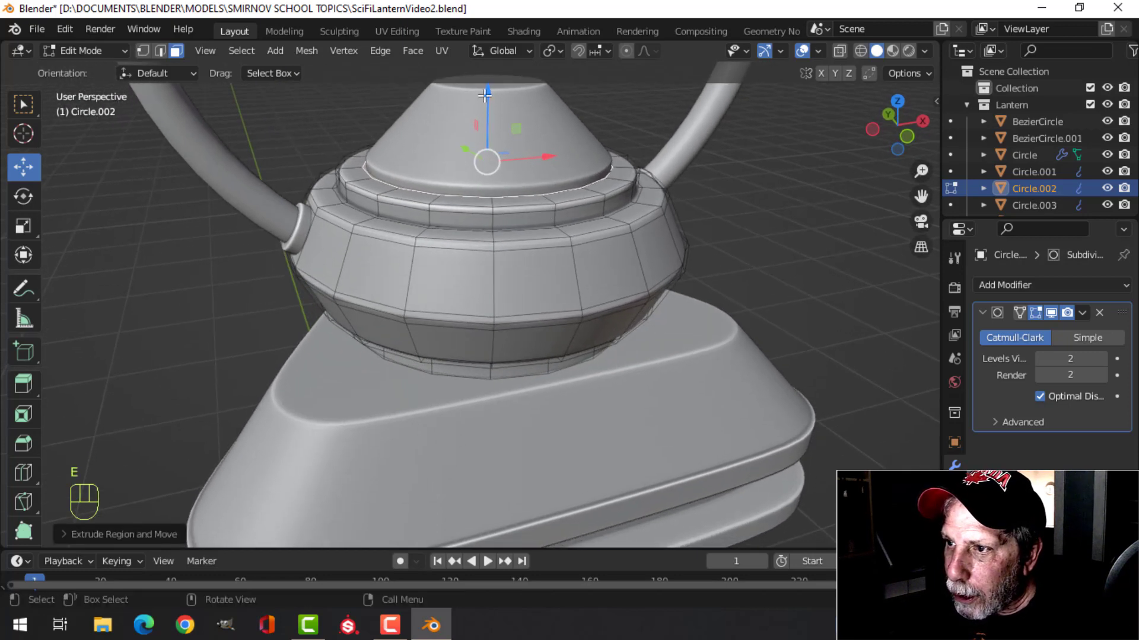
{"action": "left_click_drag", "start_coordinate": [485, 94], "coordinate": [534, 132]}
{"action": "middle_click_drag", "start_coordinate": [573, 174], "coordinate": [571, 239]}
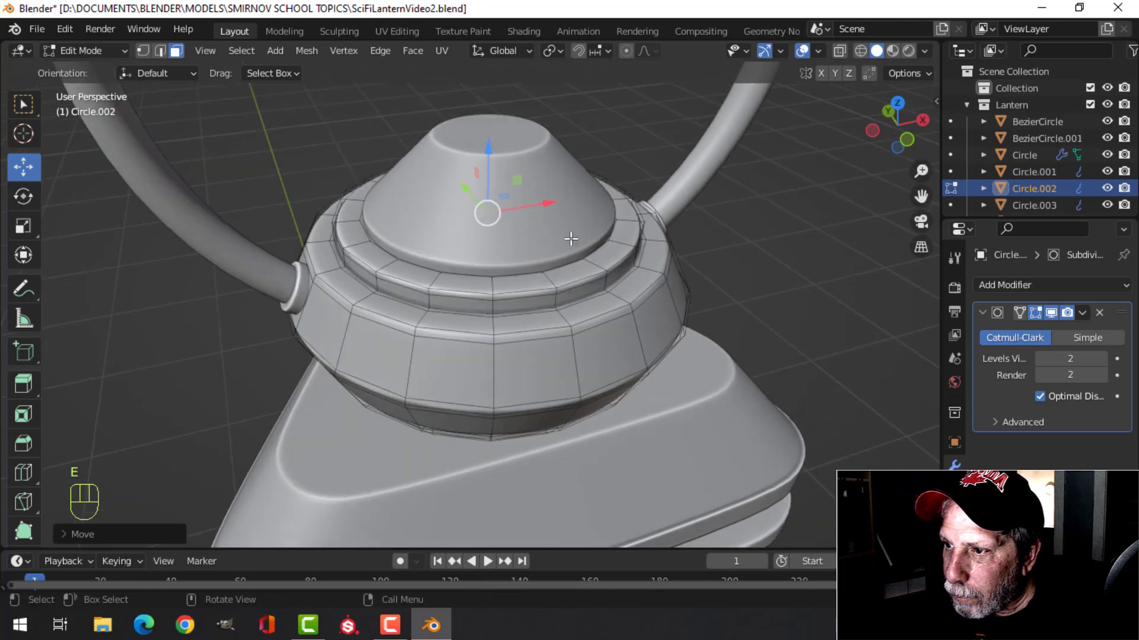
Add a supporting loop cut on the collar's top, slid close to the inner edge beside the cap.
{"action": "key", "text": "ctrl+r"}
{"action": "left_click", "coordinate": [547, 279]}
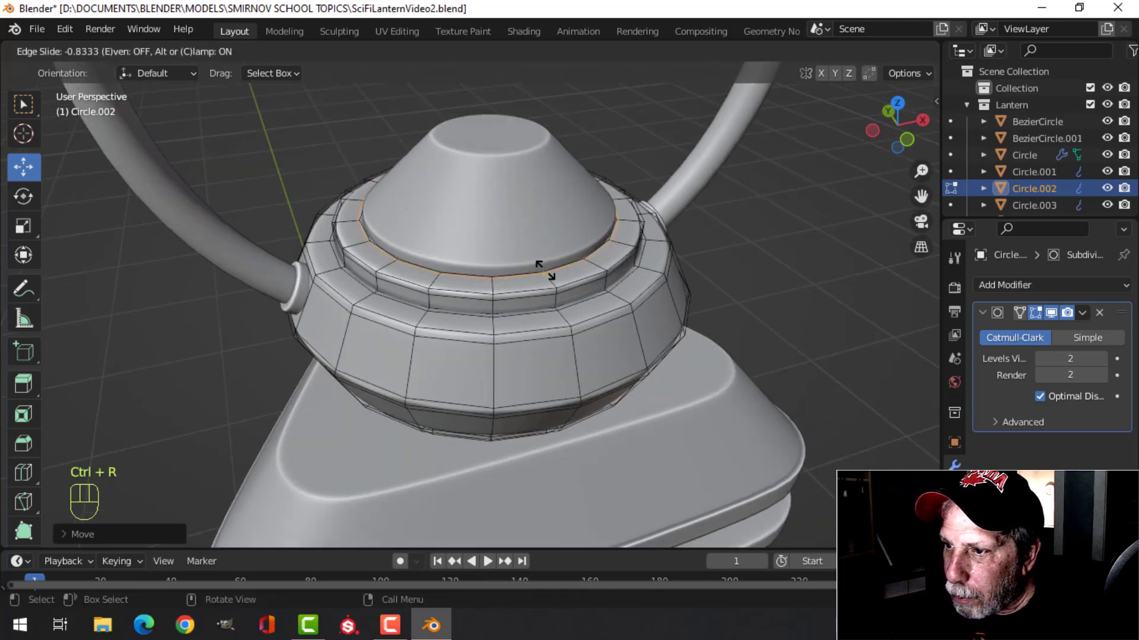
{"action": "left_click", "coordinate": [544, 272]}
{"action": "key", "text": "Tab"}
Scale the cone-shaped cap's mesh to about 0.98 and raise it slightly above the collar.
{"action": "left_click", "coordinate": [495, 213]}
{"action": "key", "text": "Tab"}
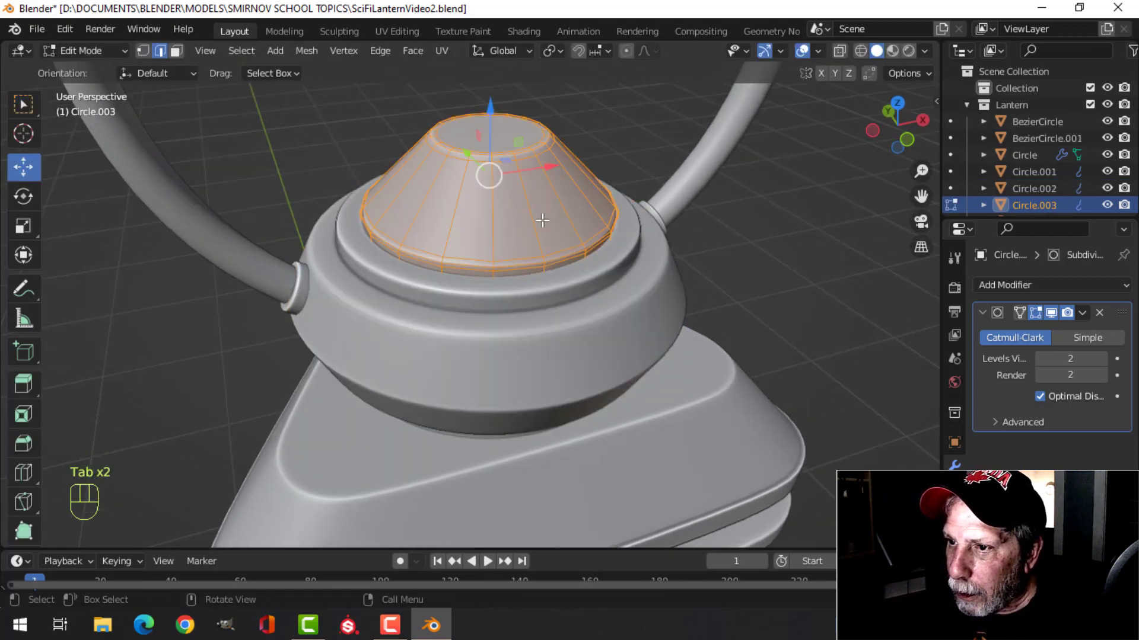
{"action": "key", "text": "s"}
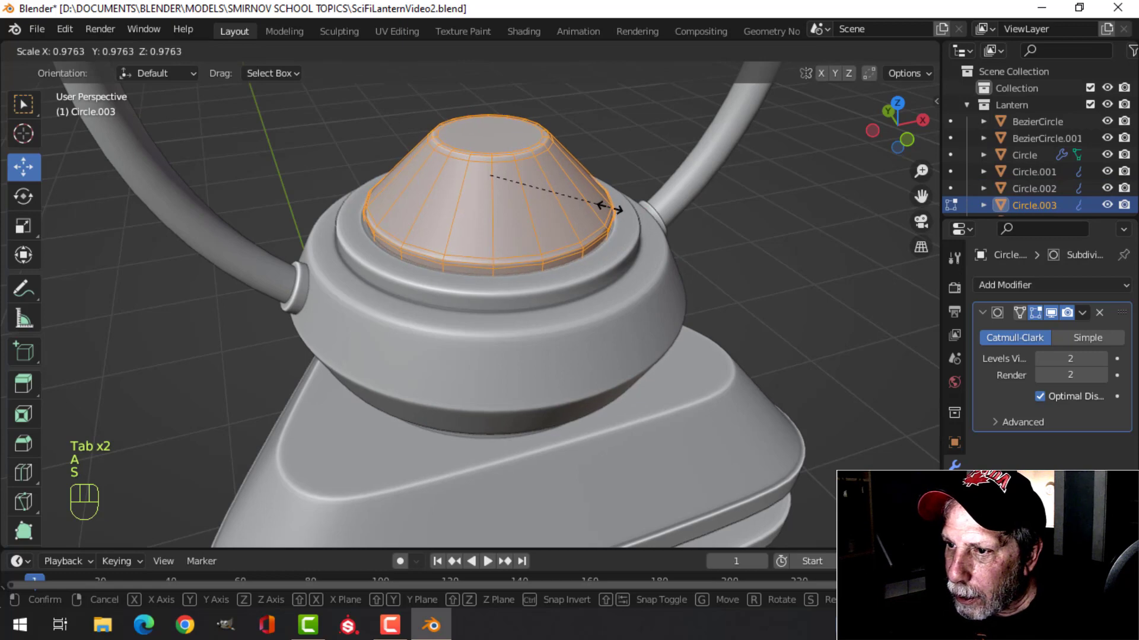
{"action": "left_click", "coordinate": [609, 207]}
{"action": "left_click_drag", "start_coordinate": [486, 110], "coordinate": [491, 102]}
{"action": "key", "text": "Tab"}
{"action": "key", "text": "alt+a"}
Scale the cap's whole mesh up to about 1.01 so its base better fills the collar opening.
{"action": "mouse_move", "coordinate": [535, 225]}
{"action": "middle_mouse_down"}
{"action": "mouse_move", "coordinate": [531, 268]}
{"action": "mouse_move", "coordinate": [528, 218]}
{"action": "middle_mouse_up"}
{"action": "scroll", "coordinate": [530, 269], "scroll_direction": "up", "scroll_amount": 4}
{"action": "left_click", "coordinate": [527, 223]}
{"action": "key", "text": "Tab"}
{"action": "key", "text": "a"}
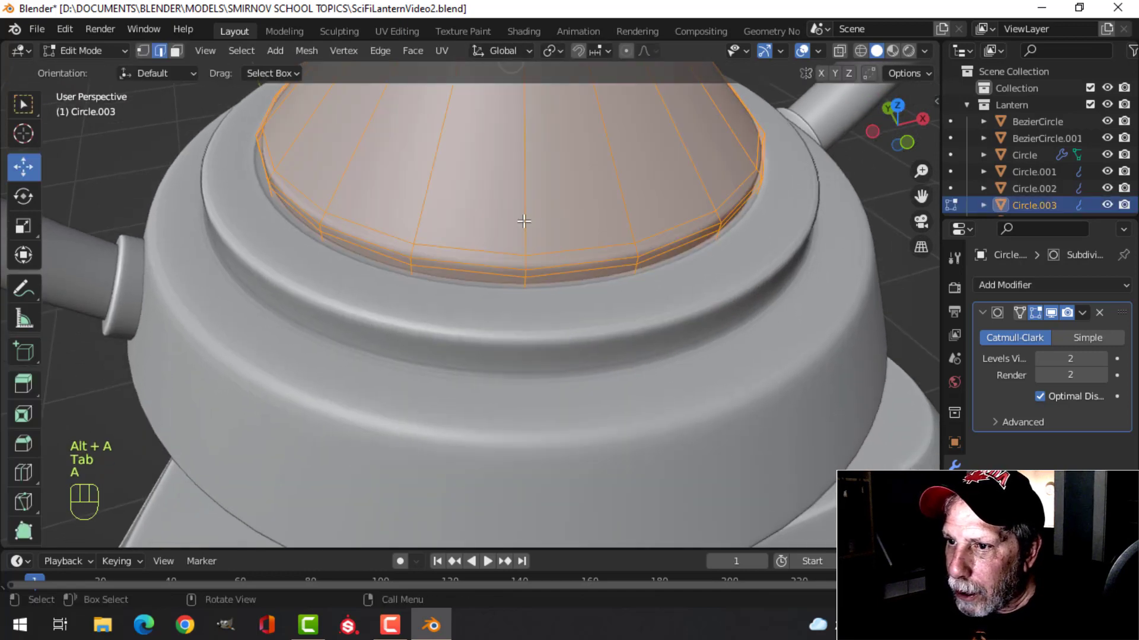
{"action": "key", "text": "s"}
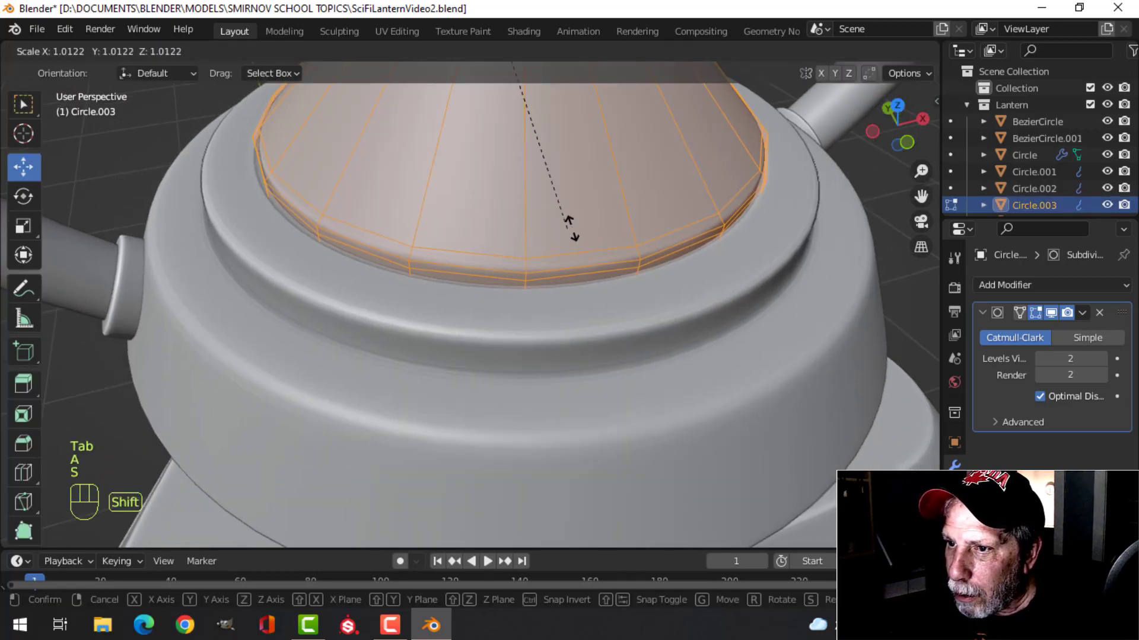
{"action": "left_click", "coordinate": [571, 222]}
{"action": "key", "text": "Tab"}
{"action": "middle_click_drag", "start_coordinate": [542, 247], "coordinate": [564, 205]}
{"action": "key", "text": "alt+a"}
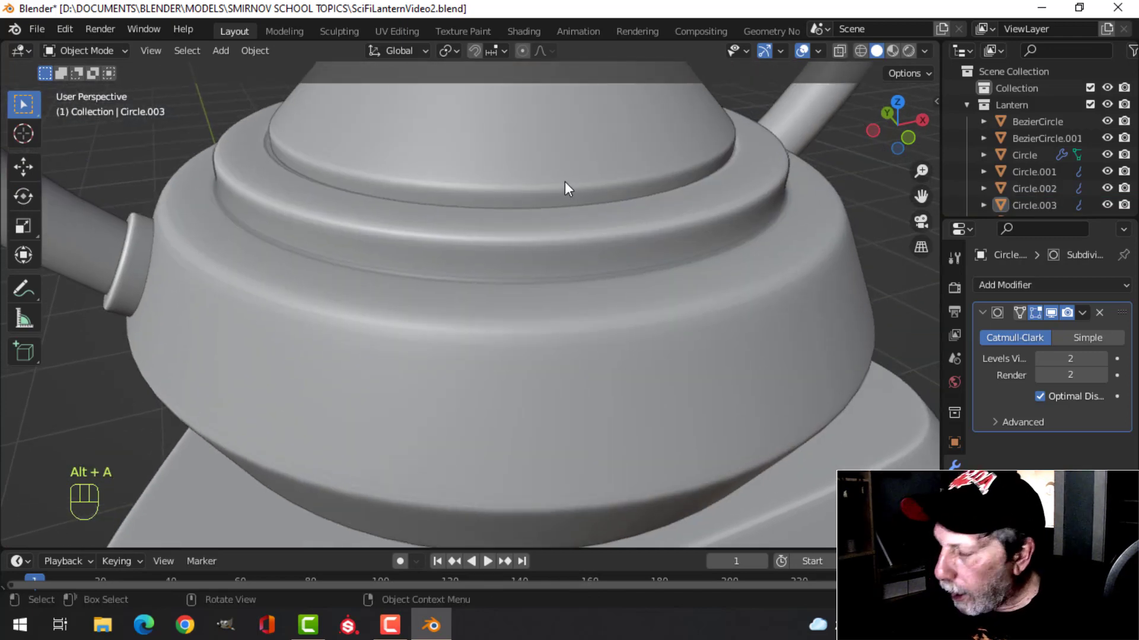
Snap the 3D cursor to the centre of the vertical face ring on the collar's upper step.
{"action": "left_click", "coordinate": [584, 250]}
{"action": "key", "text": "Tab"}
{"action": "middle_click_drag", "start_coordinate": [562, 237], "coordinate": [570, 179]}
{"action": "key", "text": "alt+a"}
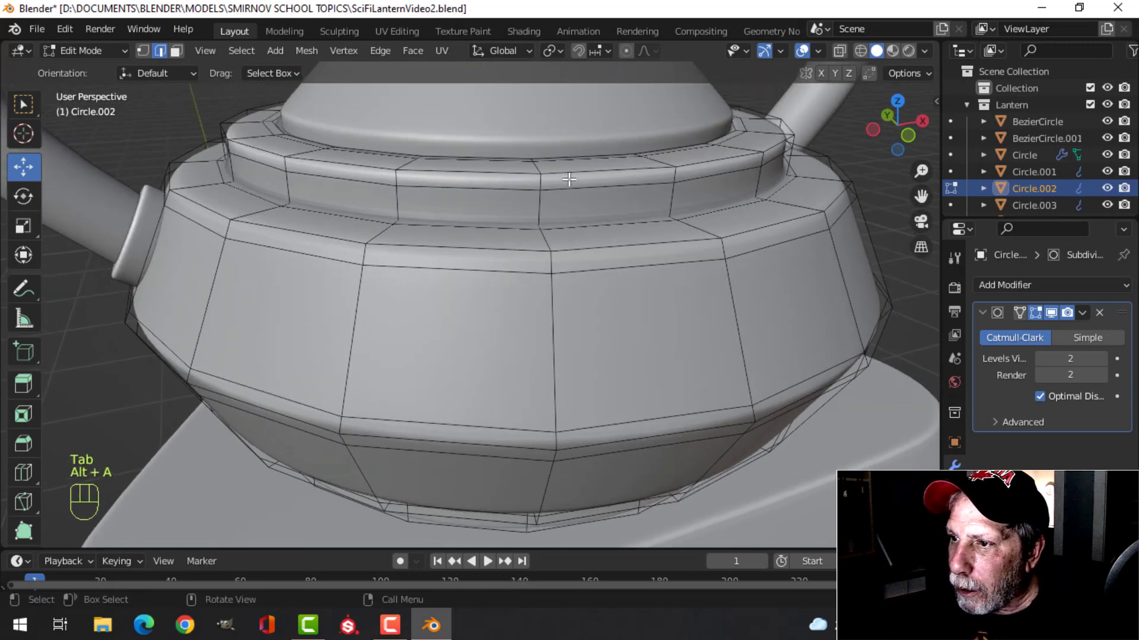
{"action": "scroll", "coordinate": [570, 180], "scroll_direction": "up", "scroll_amount": 1}
{"action": "scroll", "coordinate": [571, 181], "scroll_direction": "down", "scroll_amount": 1}
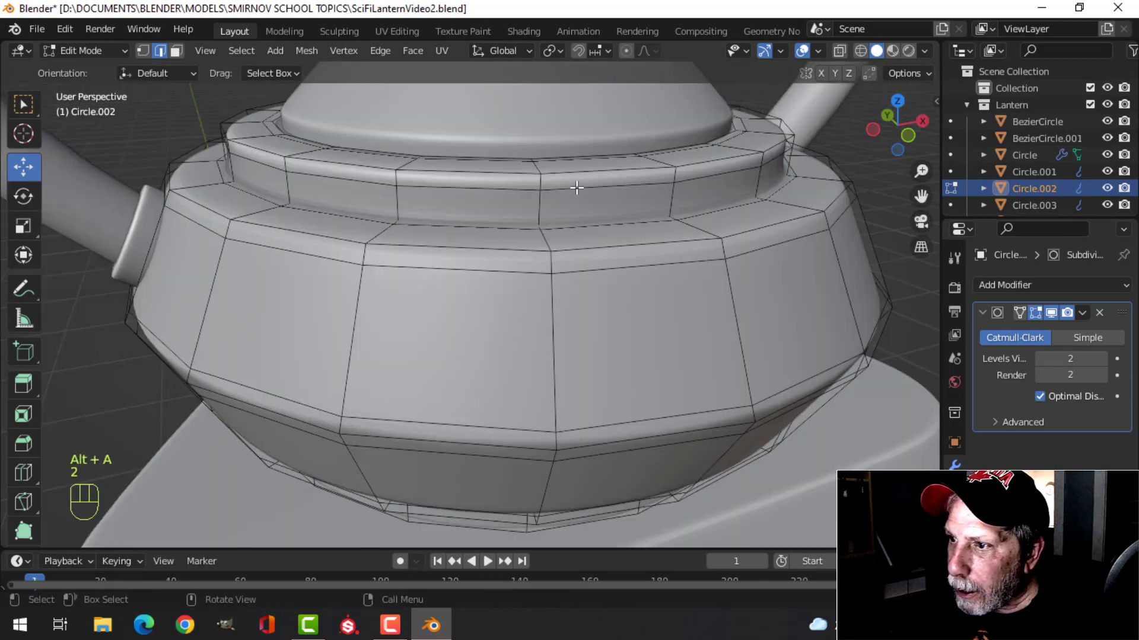
{"action": "left_click", "coordinate": [574, 187], "text": "alt"}
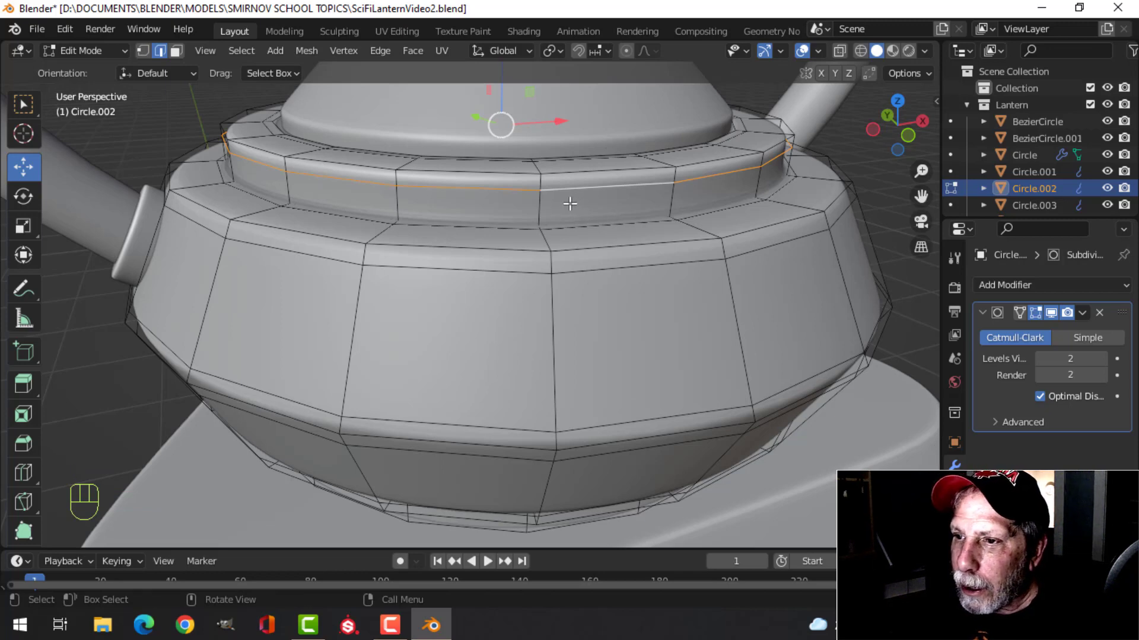
{"action": "key", "text": "alt+a"}
{"action": "key", "text": "3"}
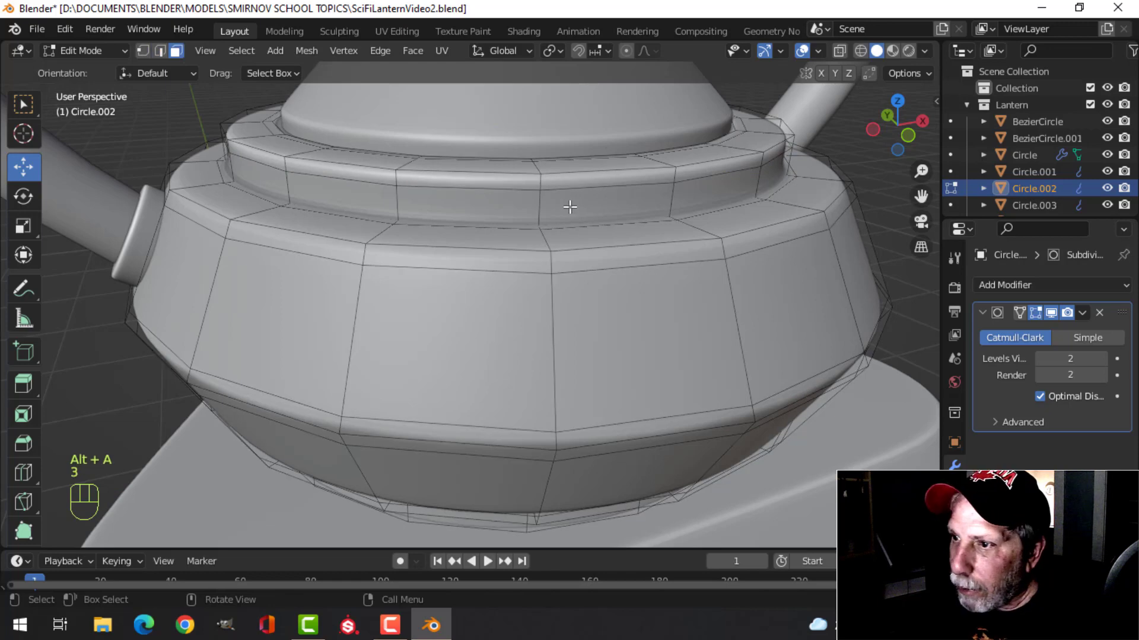
{"action": "left_click", "coordinate": [604, 198], "text": "alt"}
{"action": "key", "text": "shift+s"}
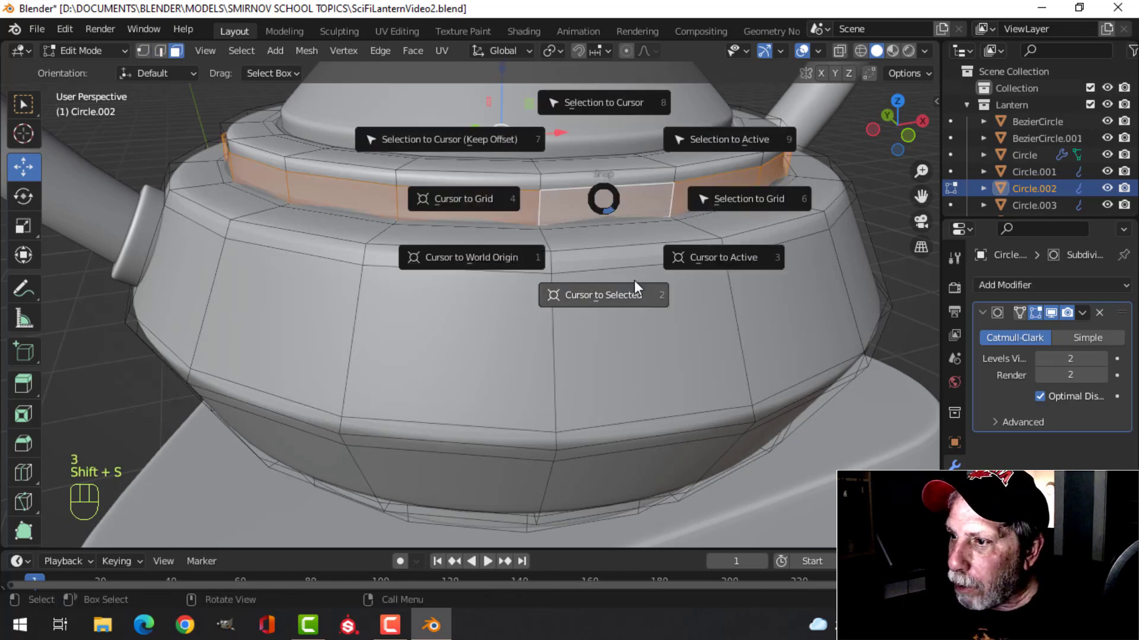
{"action": "left_click", "coordinate": [629, 296]}
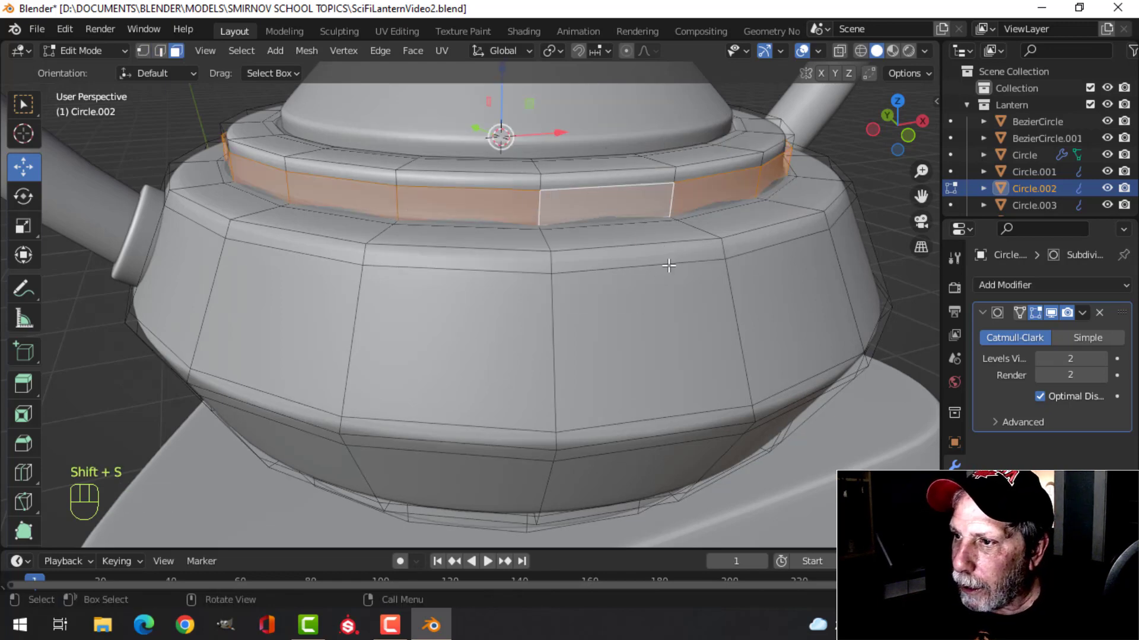
{"action": "key", "text": "Tab"}
{"action": "scroll", "coordinate": [601, 253], "scroll_direction": "down", "scroll_amount": 3}
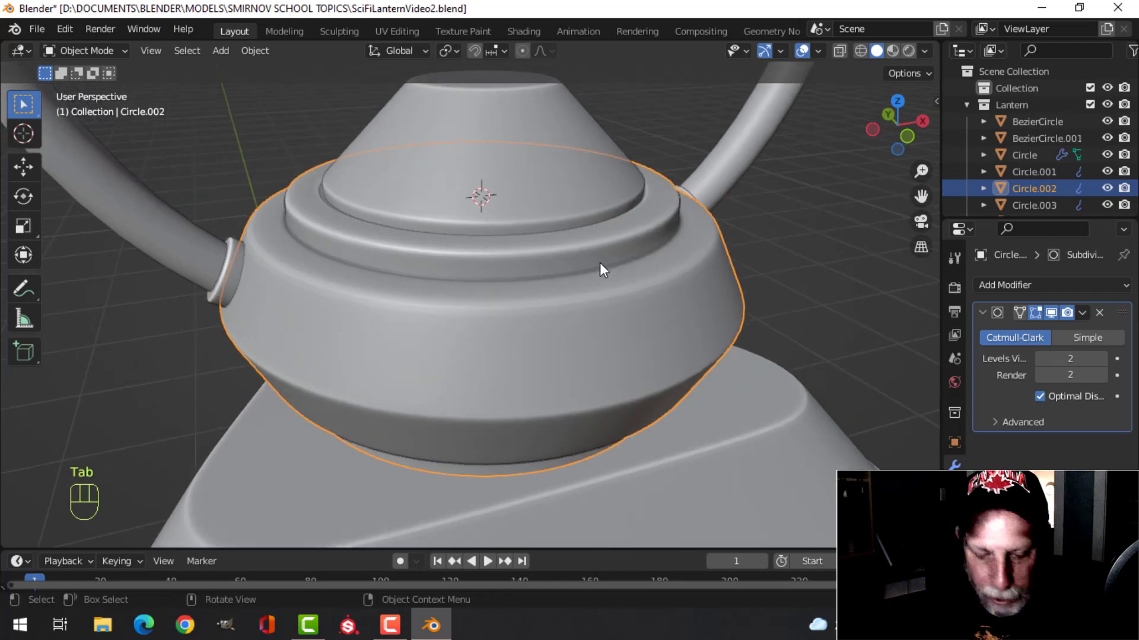
Add a mesh circle with 64 vertices at the 3D cursor.
{"action": "key", "text": "shift+a"}
{"action": "mouse_move", "coordinate": [590, 262]}
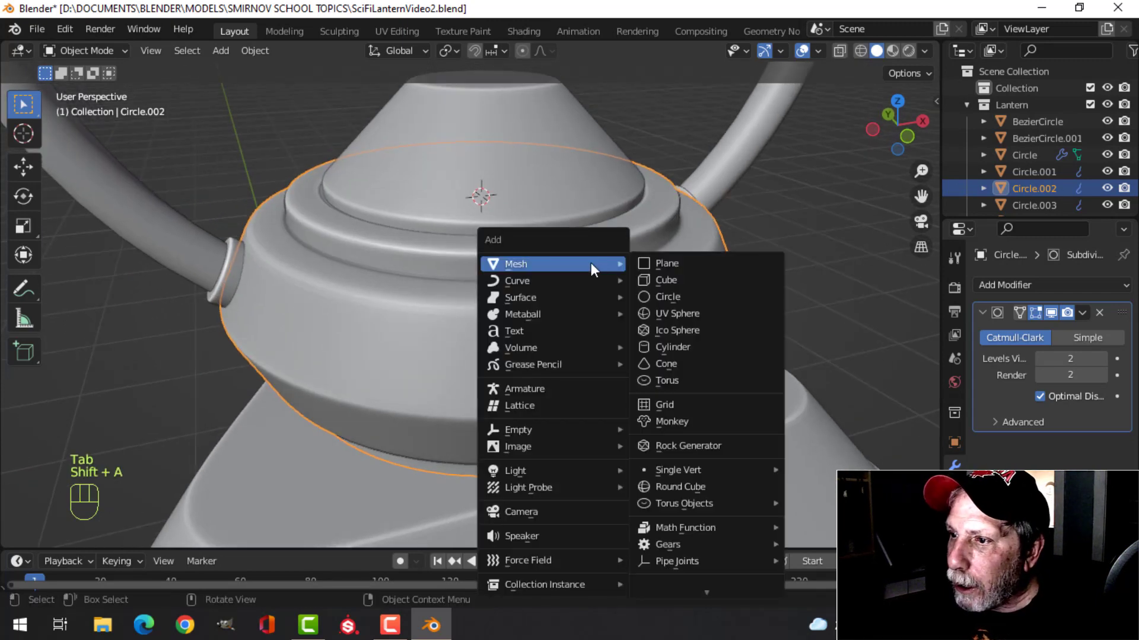
{"action": "left_click", "coordinate": [662, 296]}
{"action": "left_click", "coordinate": [104, 535]}
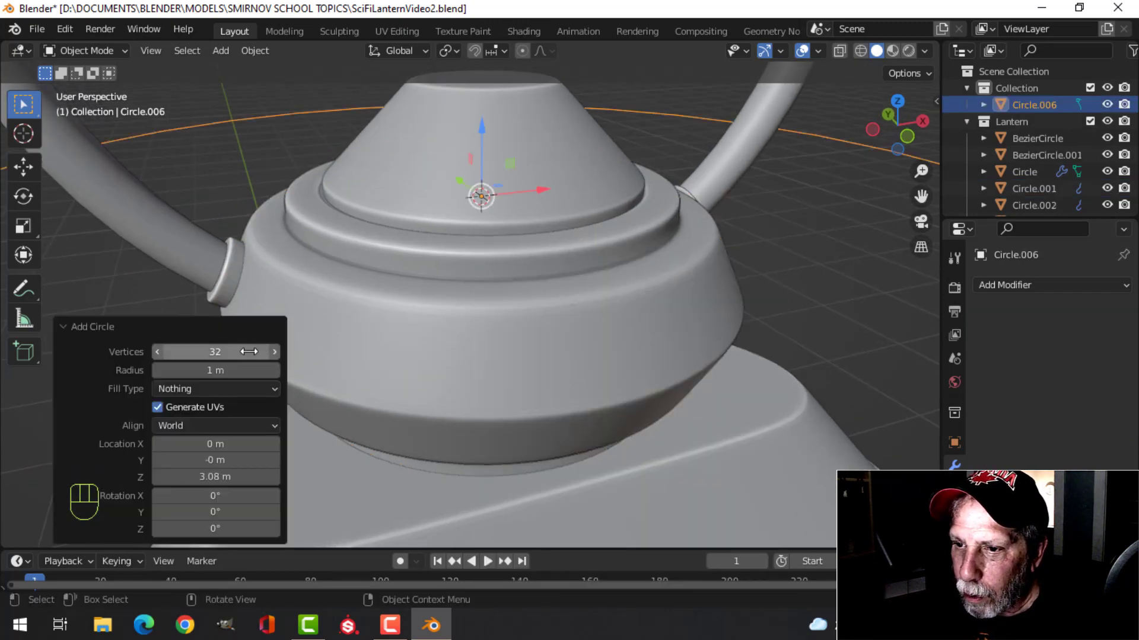
{"action": "left_click", "coordinate": [260, 351]}
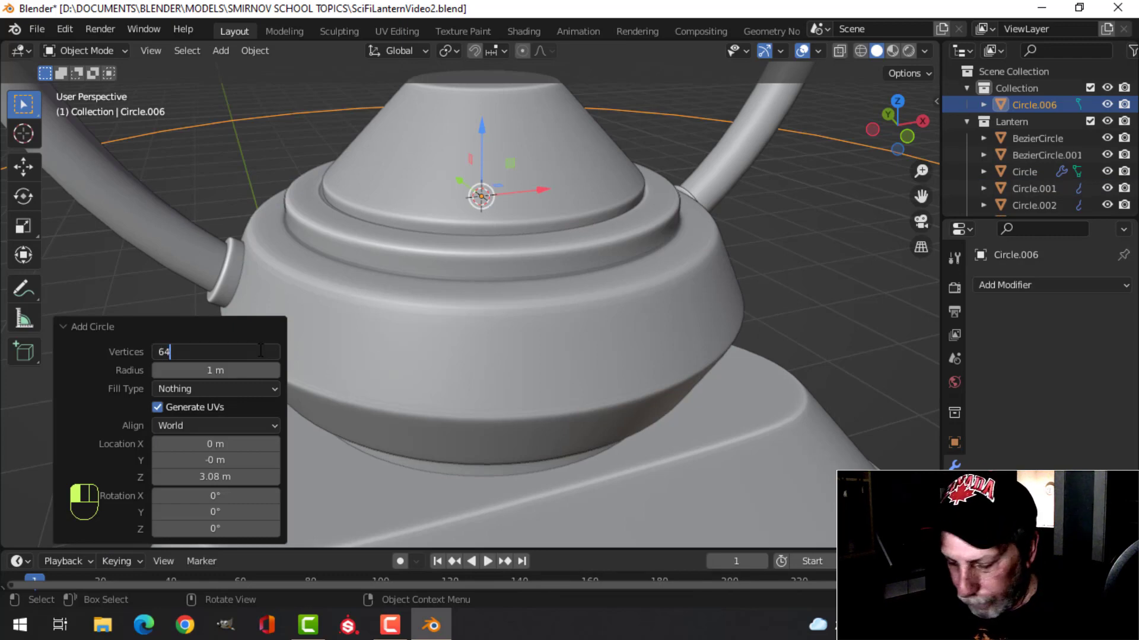
{"action": "key", "text": "Return"}
Scale the circle's vertices down to 0.350 so it lies just outside the collar's upper step.
{"action": "scroll", "coordinate": [431, 340], "scroll_direction": "down", "scroll_amount": 3}
{"action": "key", "text": "Tab"}
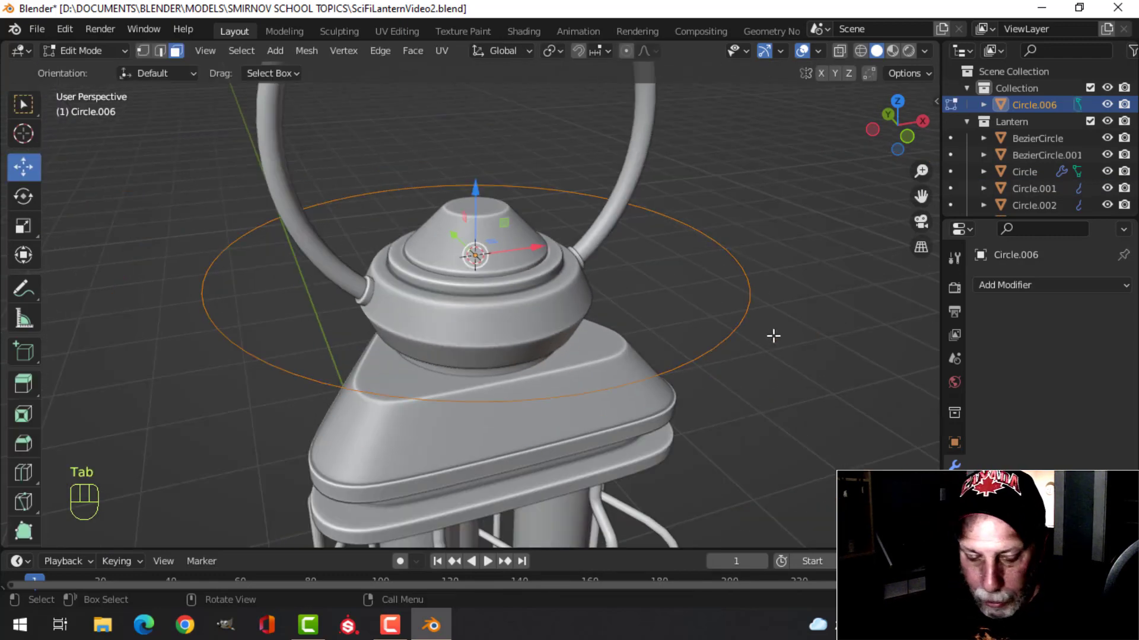
{"action": "key", "text": "s"}
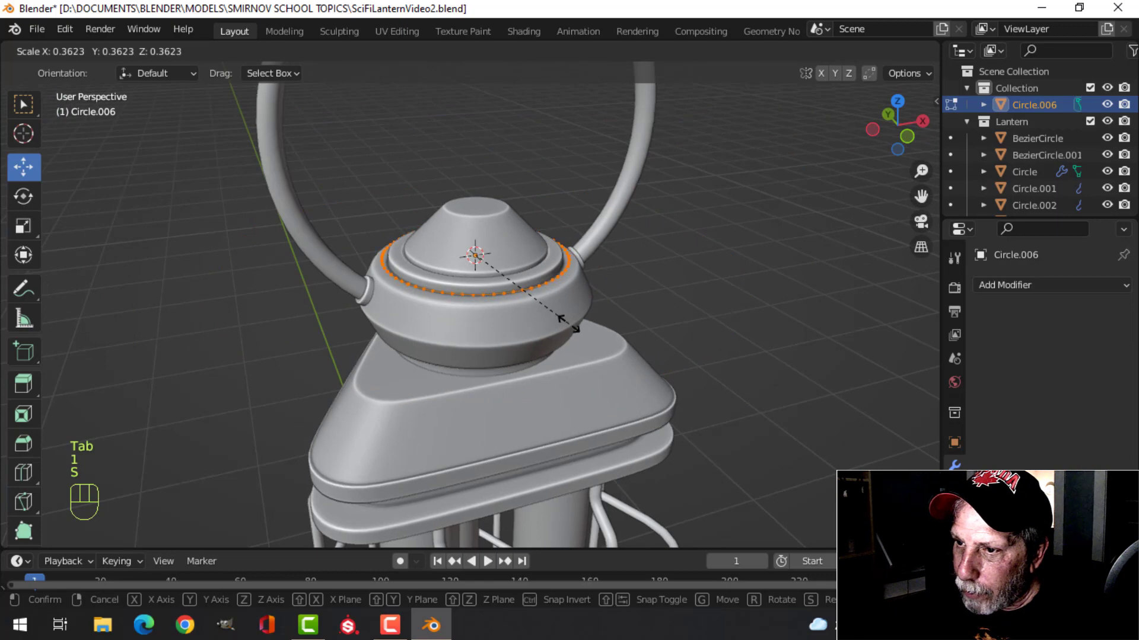
{"action": "left_click", "coordinate": [564, 324]}
{"action": "scroll", "coordinate": [564, 324], "scroll_direction": "up", "scroll_amount": 4}
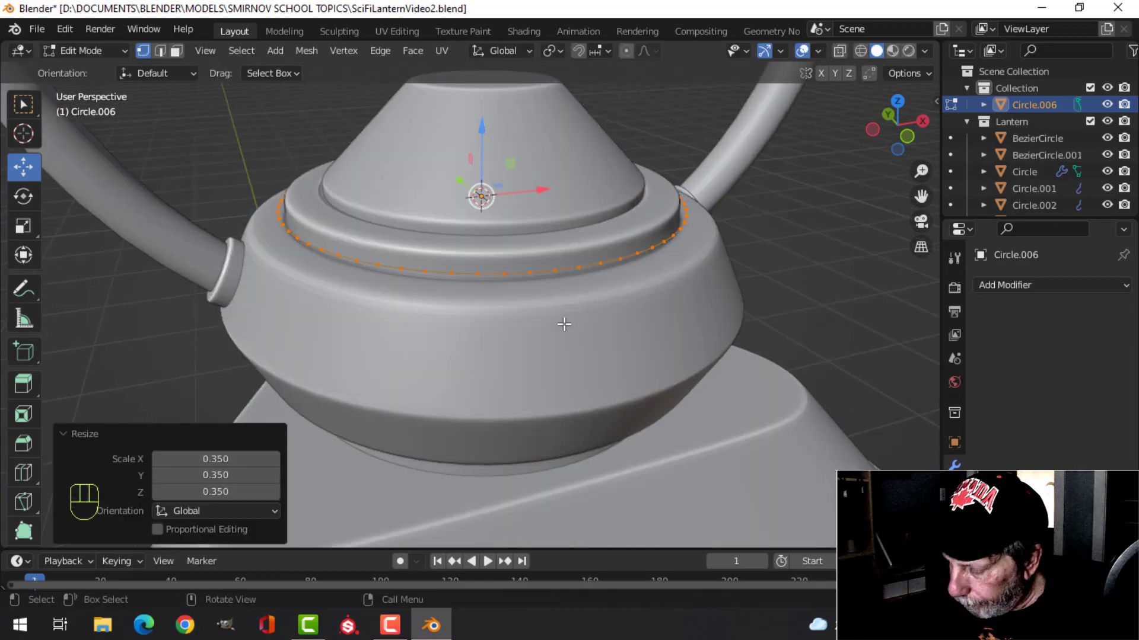
In front view, scale the circle to about 0.97 to hug the collar's upper step and lower it slightly.
{"action": "key", "text": "KP_1"}
{"action": "scroll", "coordinate": [562, 325], "scroll_direction": "up", "scroll_amount": 2}
{"action": "middle_click_drag", "start_coordinate": [495, 150], "coordinate": [546, 352], "text": "shift"}
{"action": "scroll", "coordinate": [549, 340], "scroll_direction": "up", "scroll_amount": 3}
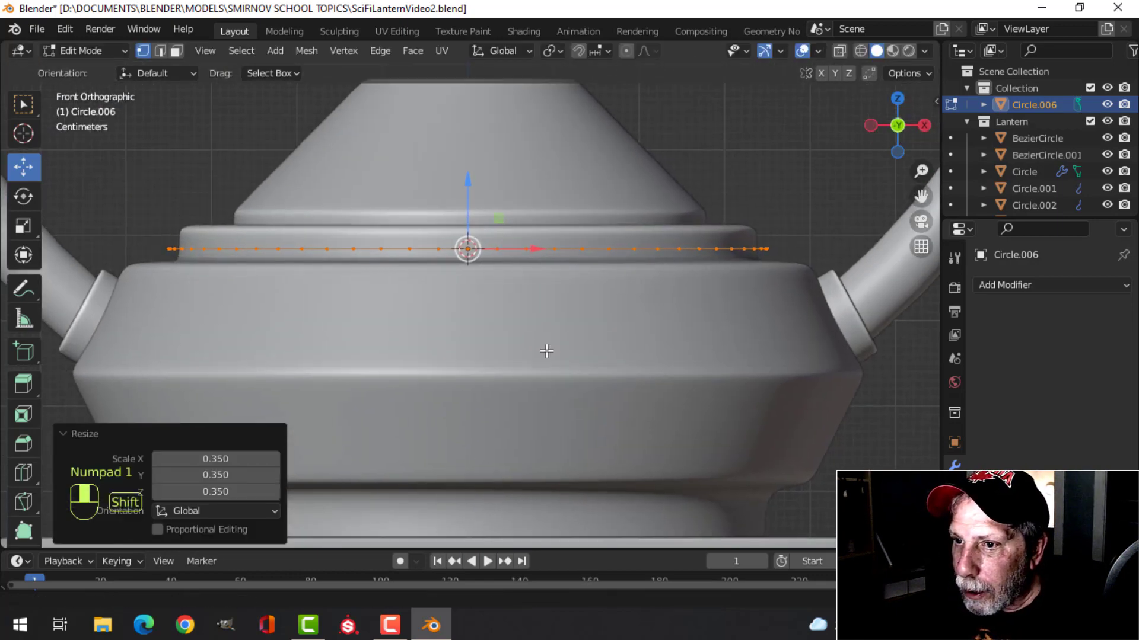
{"action": "key", "text": "s"}
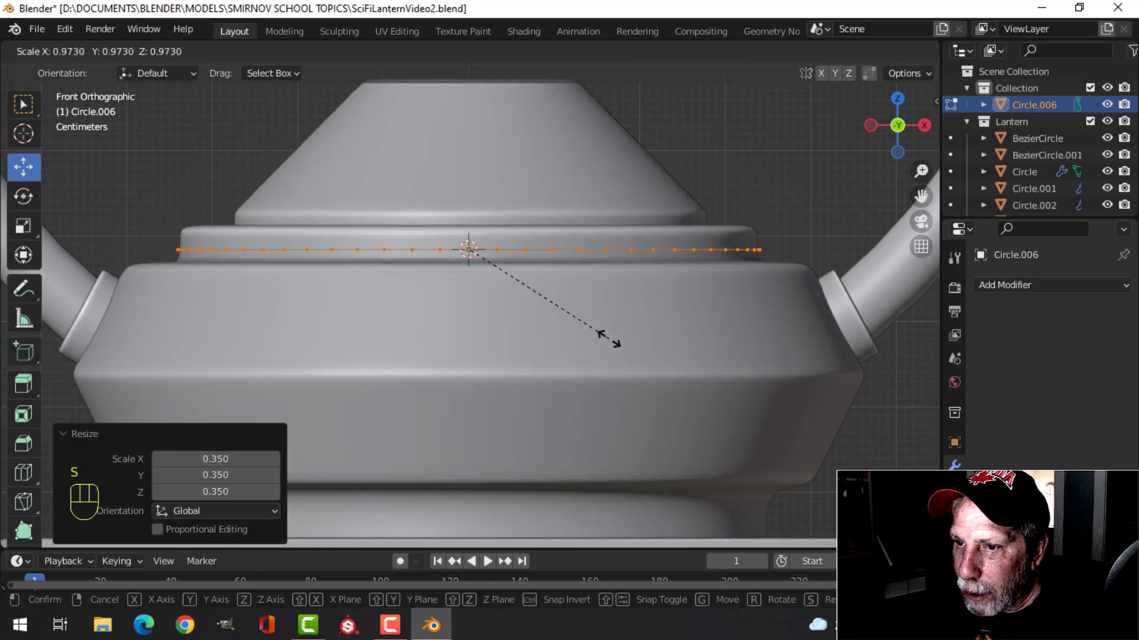
{"action": "left_click", "coordinate": [609, 338]}
{"action": "left_click_drag", "start_coordinate": [464, 186], "coordinate": [495, 195]}
Extrude the circle upward about 0.026 m to form a thin band around the collar's upper step.
{"action": "key", "text": "e"}
{"action": "right_click", "coordinate": [552, 287]}
{"action": "middle_click_drag", "start_coordinate": [538, 239], "coordinate": [558, 255]}
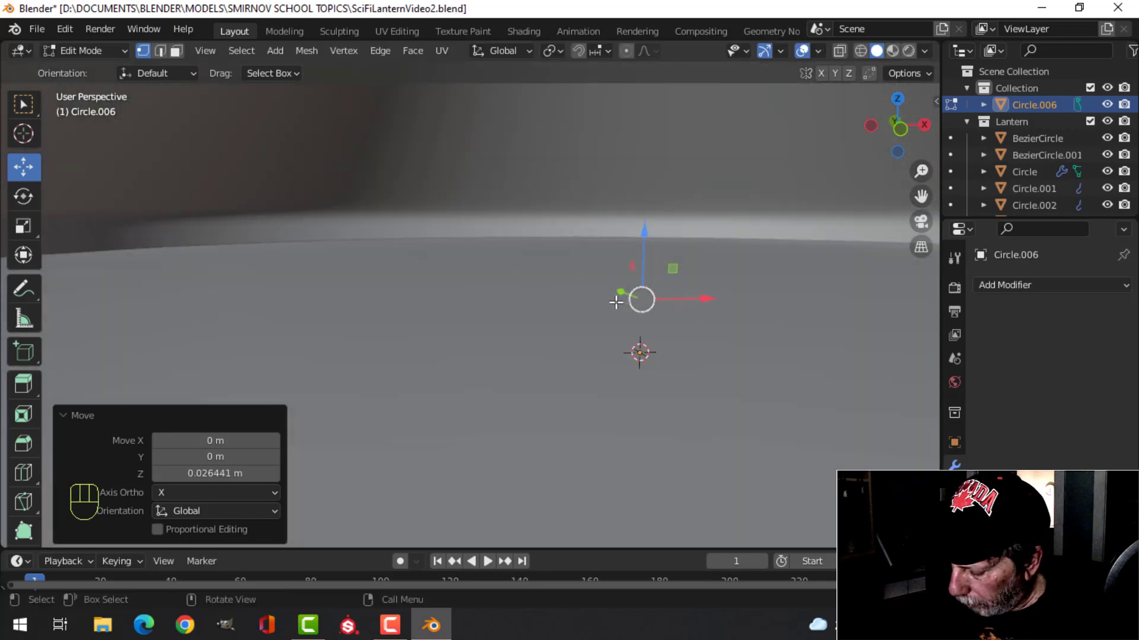
{"action": "key", "text": "KP_Decimal"}
{"action": "scroll", "coordinate": [609, 282], "scroll_direction": "up", "scroll_amount": 2}
{"action": "middle_click_drag", "start_coordinate": [624, 315], "coordinate": [668, 290]}
{"action": "scroll", "coordinate": [671, 294], "scroll_direction": "up", "scroll_amount": 1}
Extrude the band's top edge loop inward by scaling it to 0.979.
{"action": "key", "text": "2"}
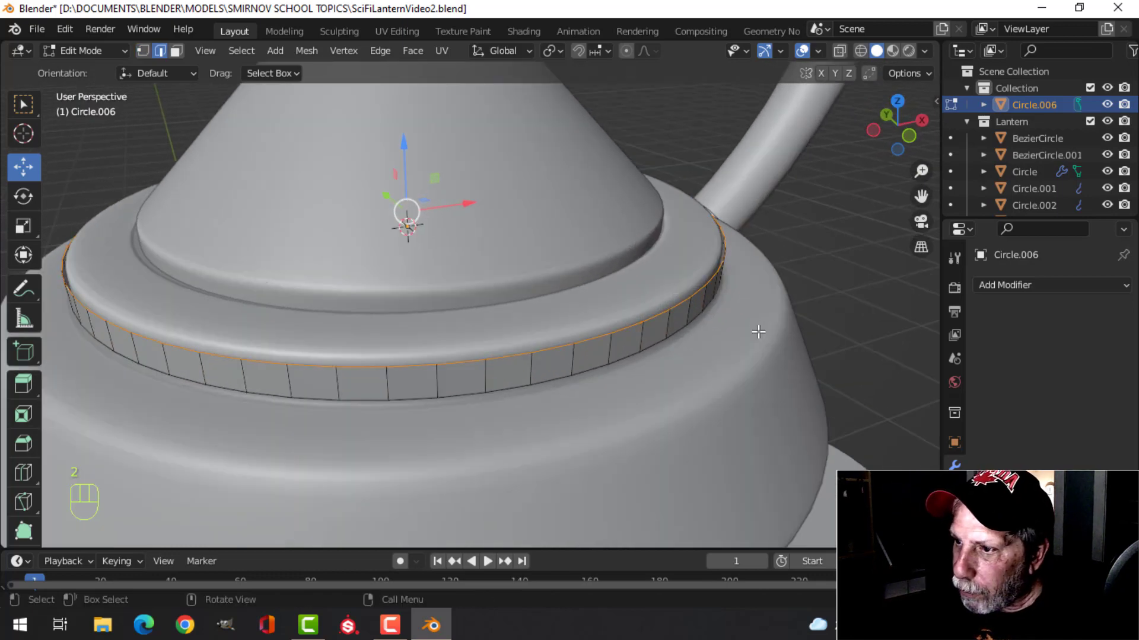
{"action": "key", "text": "e"}
{"action": "right_click", "coordinate": [852, 310]}
{"action": "key", "text": "s"}
{"action": "left_click", "coordinate": [826, 310]}
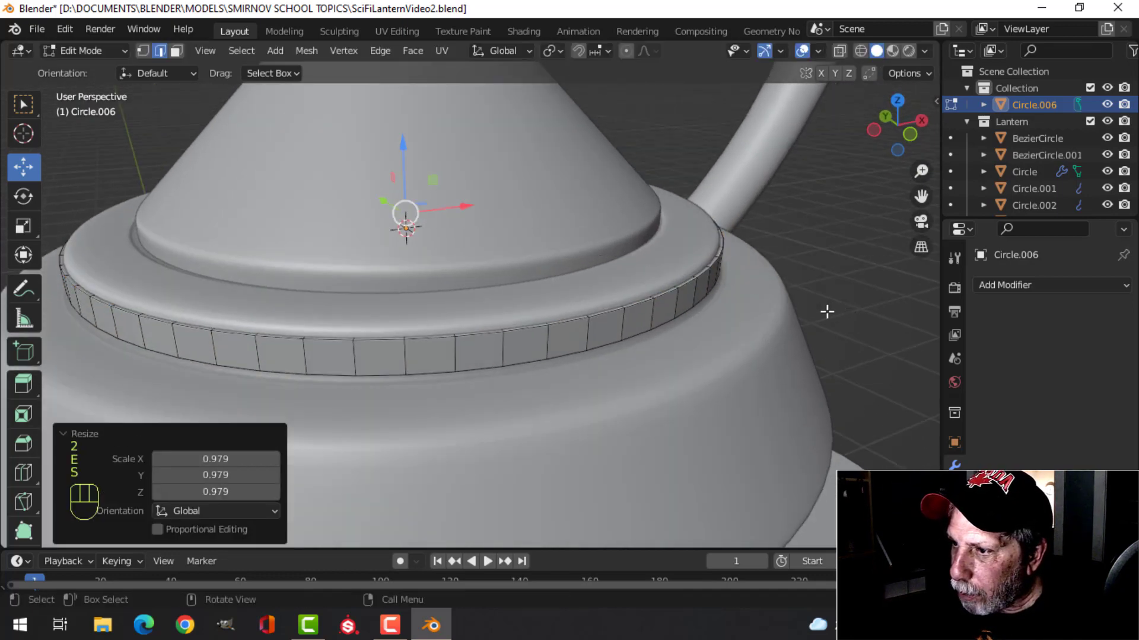
Extrude the band's bottom edge loop and scale it slightly inward toward the collar.
{"action": "key", "text": "alt+a"}
{"action": "middle_click_drag", "start_coordinate": [712, 320], "coordinate": [691, 305]}
{"action": "left_click", "coordinate": [659, 299], "text": "alt+shift"}
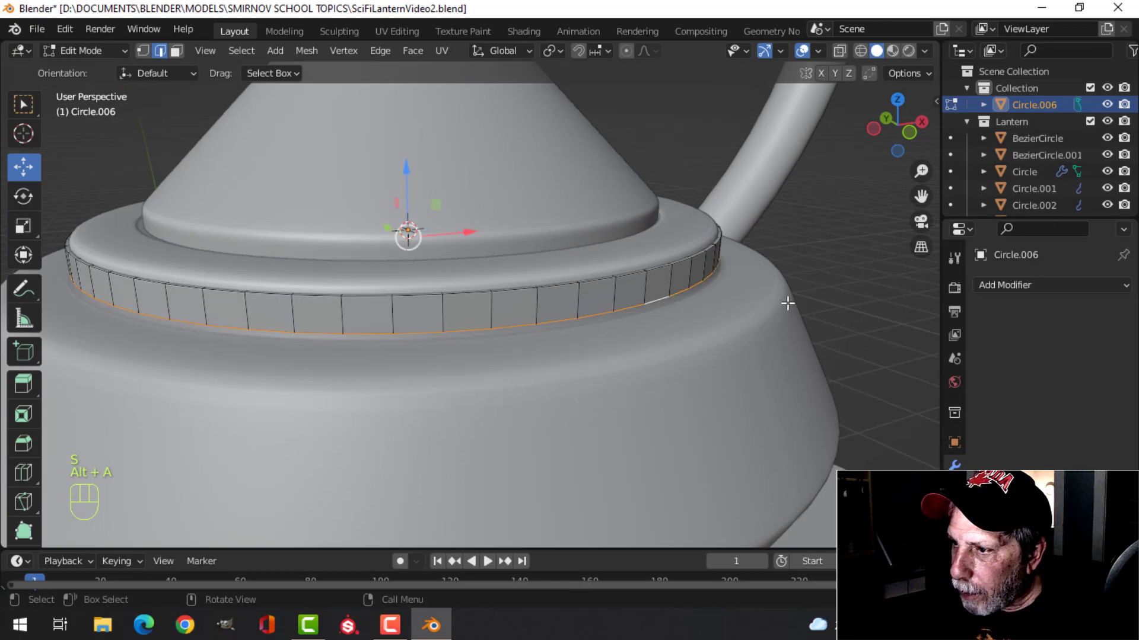
{"action": "key", "text": "e"}
{"action": "right_click", "coordinate": [789, 302]}
{"action": "key", "text": "s"}
{"action": "left_click", "coordinate": [788, 305]}
{"action": "key", "text": "alt+a"}
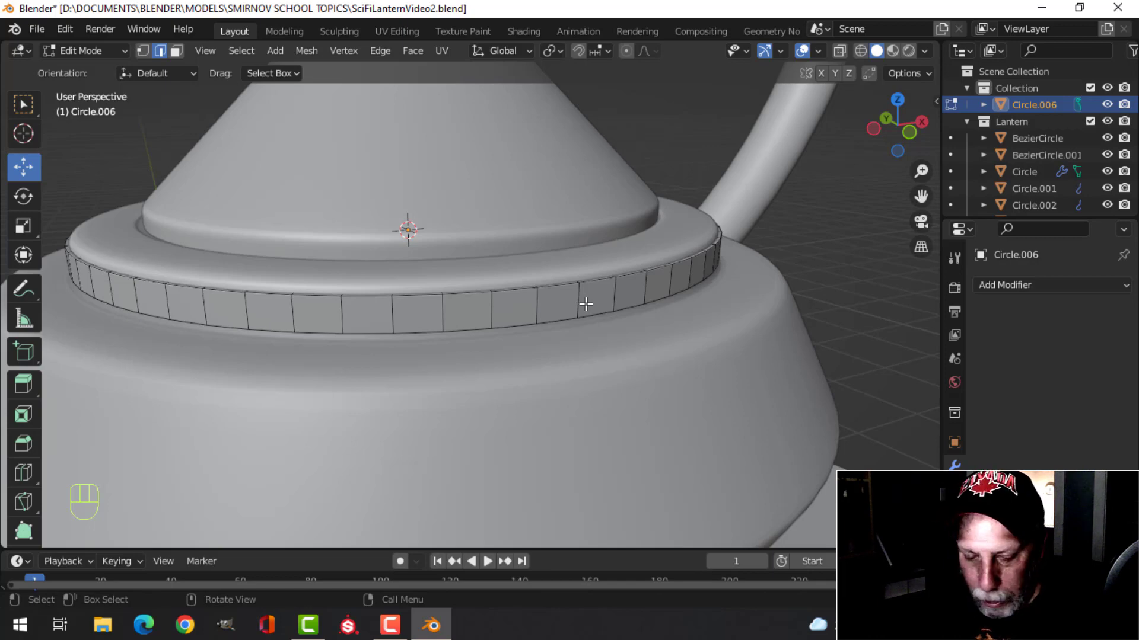
Add a centred edge loop around the band and bevel it to a width of 0.0106 m.
{"action": "key", "text": "ctrl+r"}
{"action": "left_click", "coordinate": [582, 307]}
{"action": "right_click", "coordinate": [661, 307]}
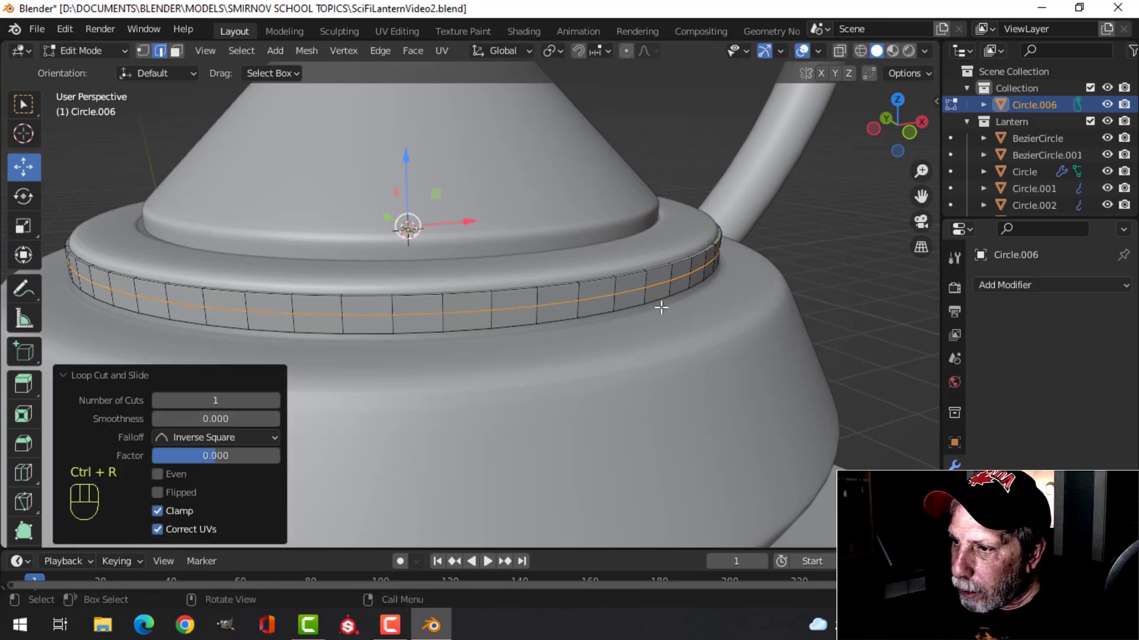
{"action": "key", "text": "ctrl+b"}
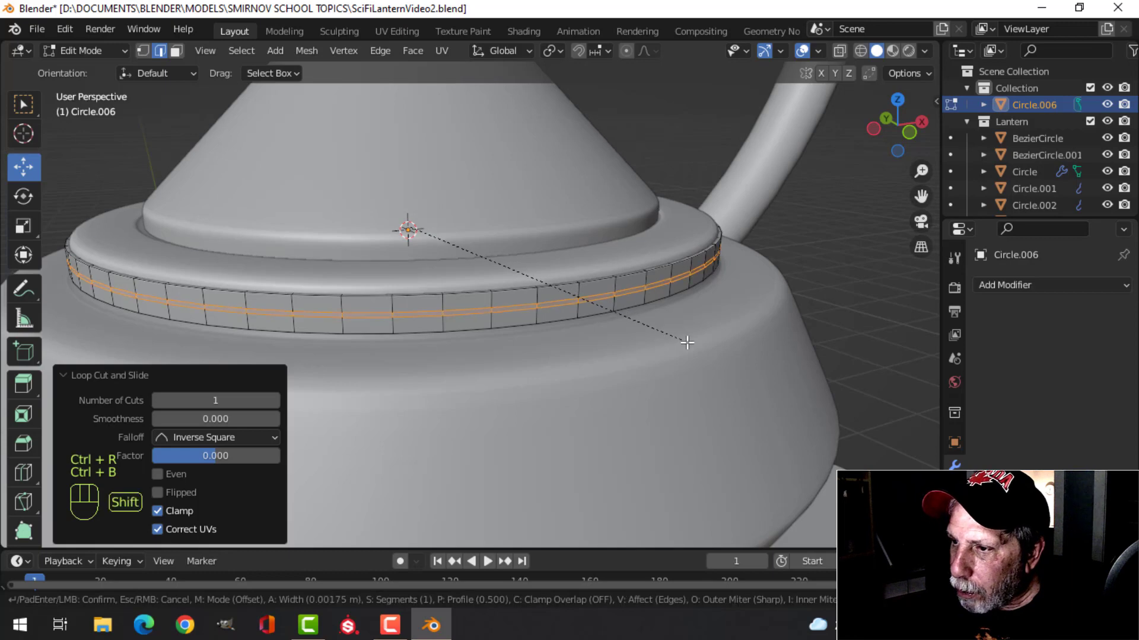
{"action": "left_click", "coordinate": [744, 376]}
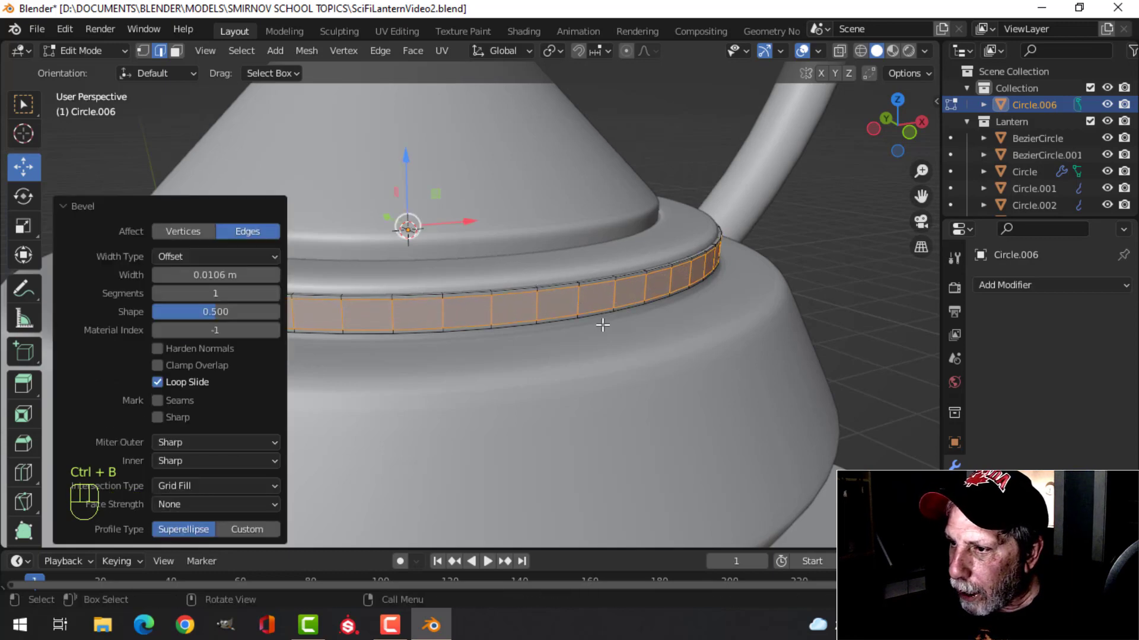
Select the band's central ring of faces and inset them individually with a thickness of 0.004896 m.
{"action": "key", "text": "alt+a"}
{"action": "scroll", "coordinate": [606, 280], "scroll_direction": "up", "scroll_amount": 2}
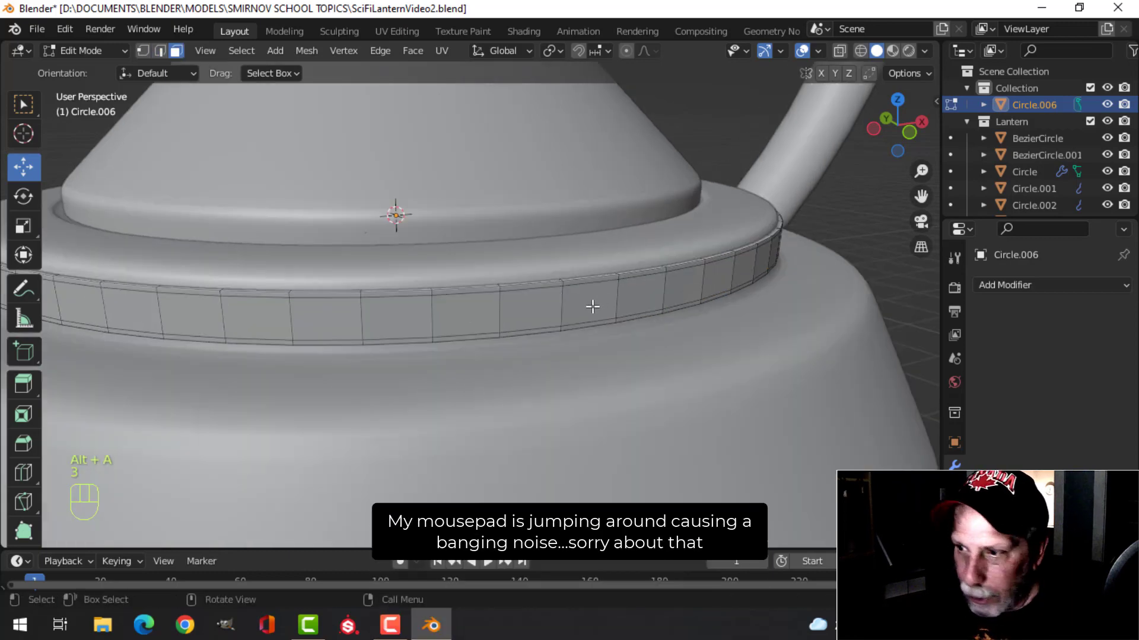
{"action": "key", "text": "3"}
{"action": "left_click", "coordinate": [566, 305], "text": "alt"}
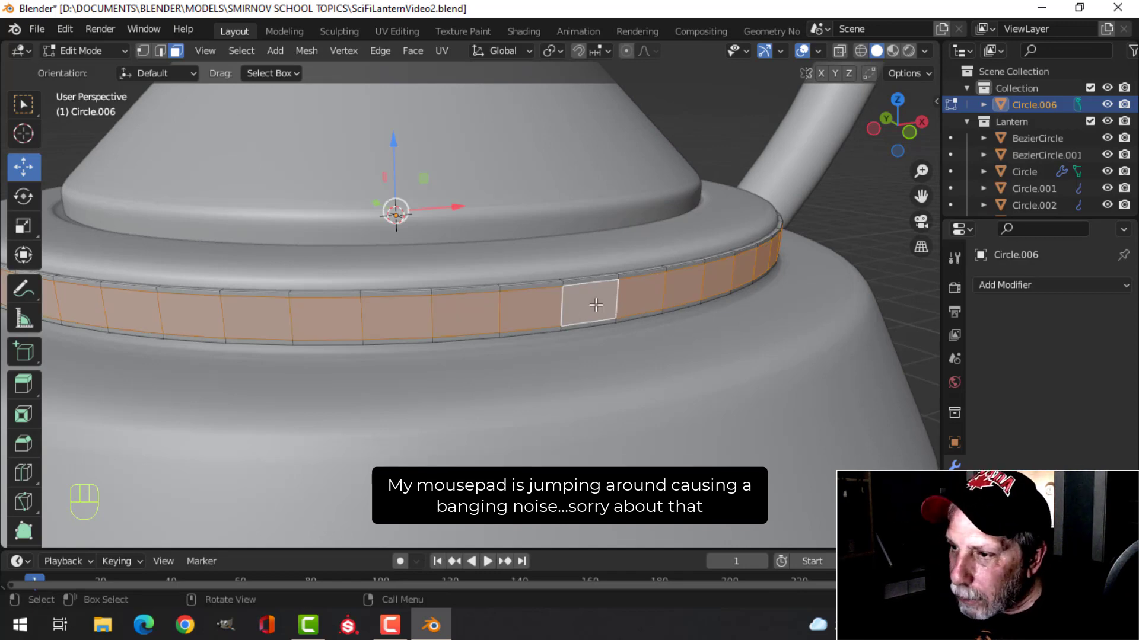
{"action": "key", "text": "i"}
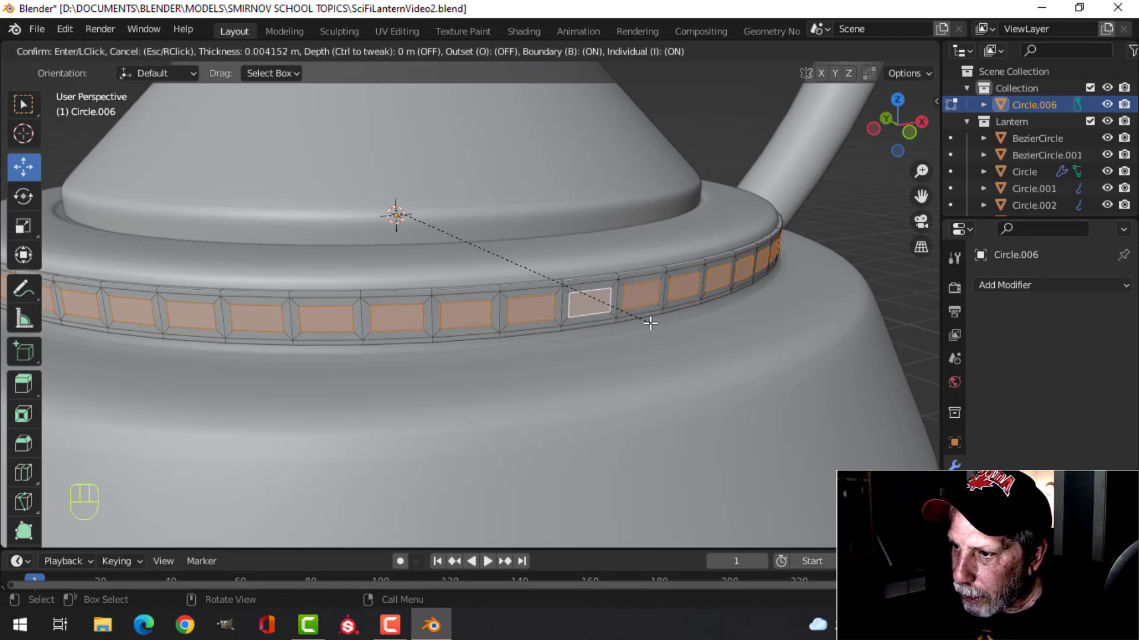
{"action": "left_click", "coordinate": [651, 324]}
Extrude the inset faces and push them outward along their normals with a Shrink/Fatten offset of -0.00524 m.
{"action": "middle_click_drag", "start_coordinate": [693, 319], "coordinate": [719, 318]}
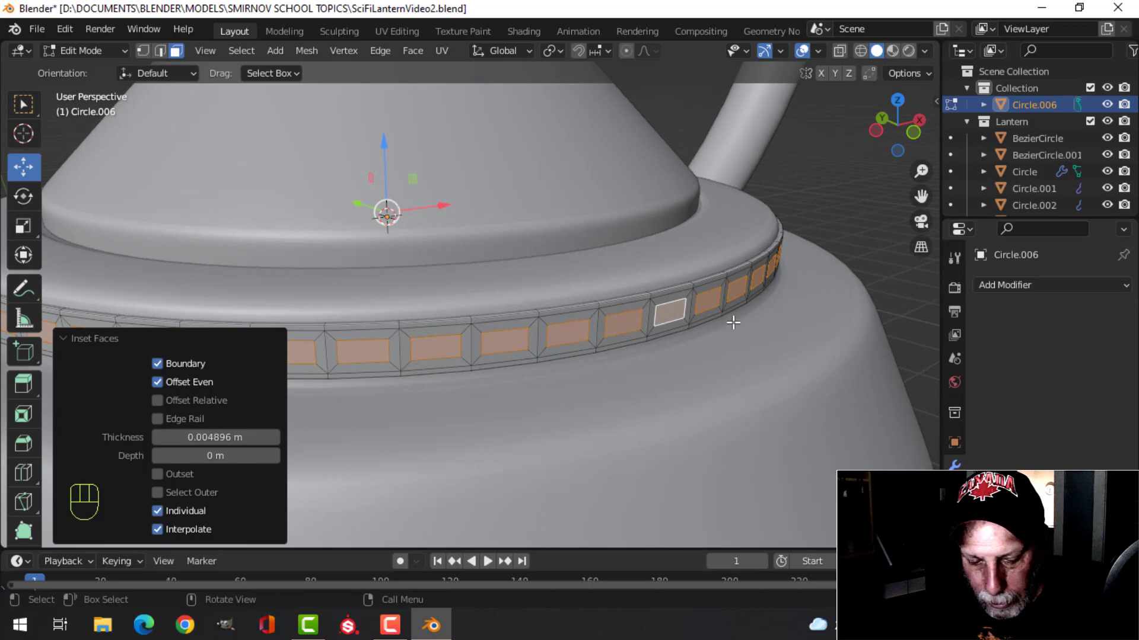
{"action": "key", "text": "e"}
{"action": "key", "text": "alt+s"}
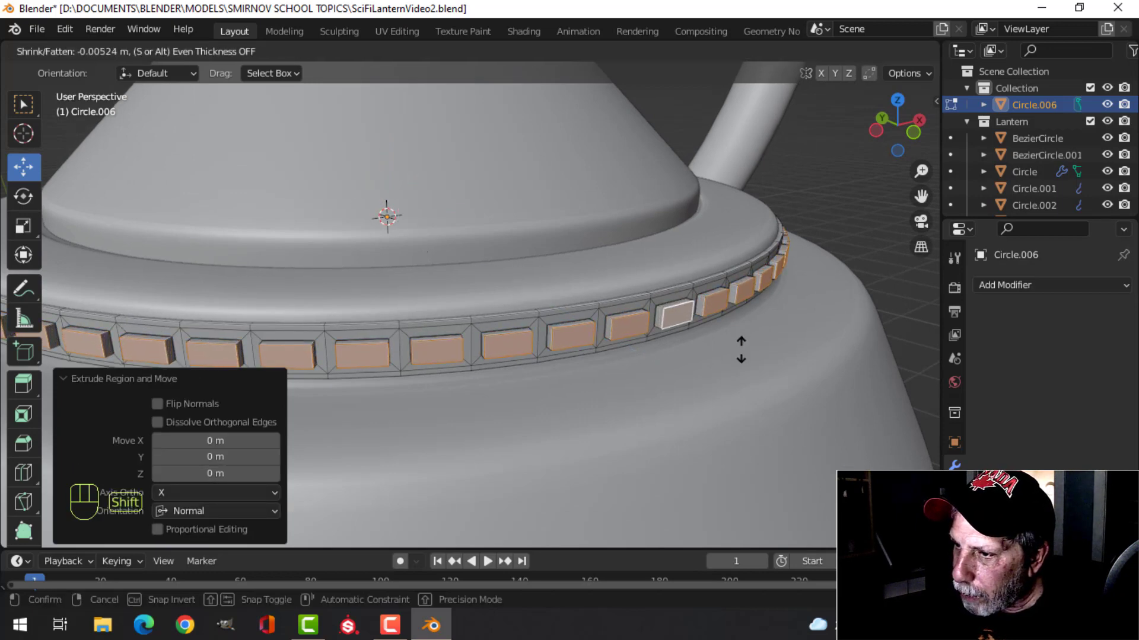
{"action": "left_click", "coordinate": [740, 349]}
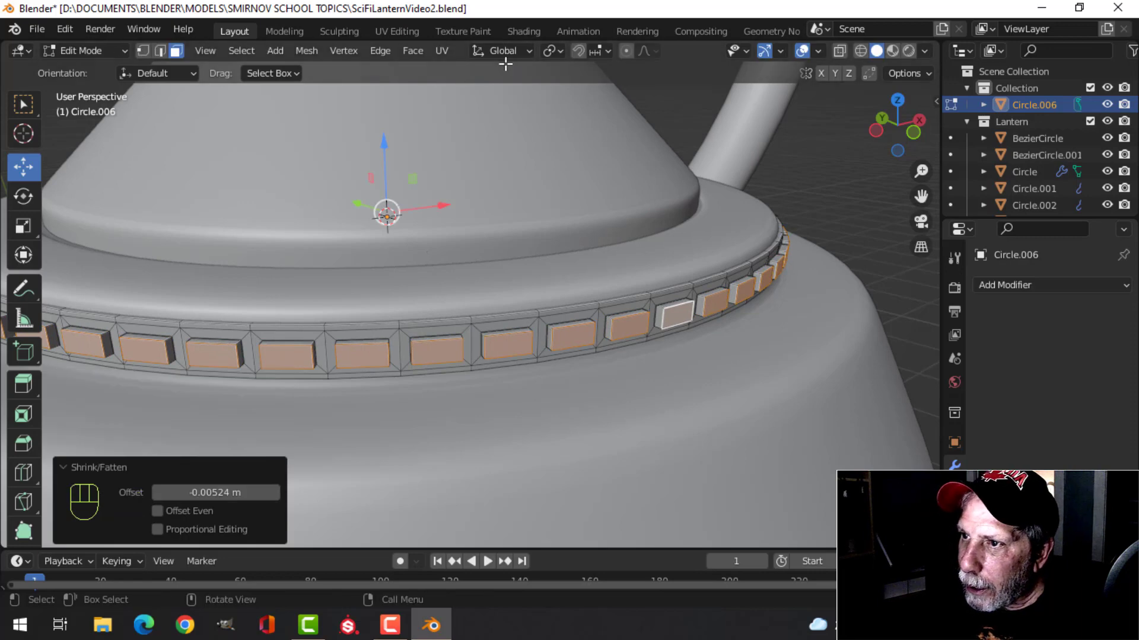
Set the pivot to Individual Origins, scale the raised block faces to about 0.76, and return to Object Mode.
{"action": "left_click", "coordinate": [553, 52]}
{"action": "left_click", "coordinate": [574, 104]}
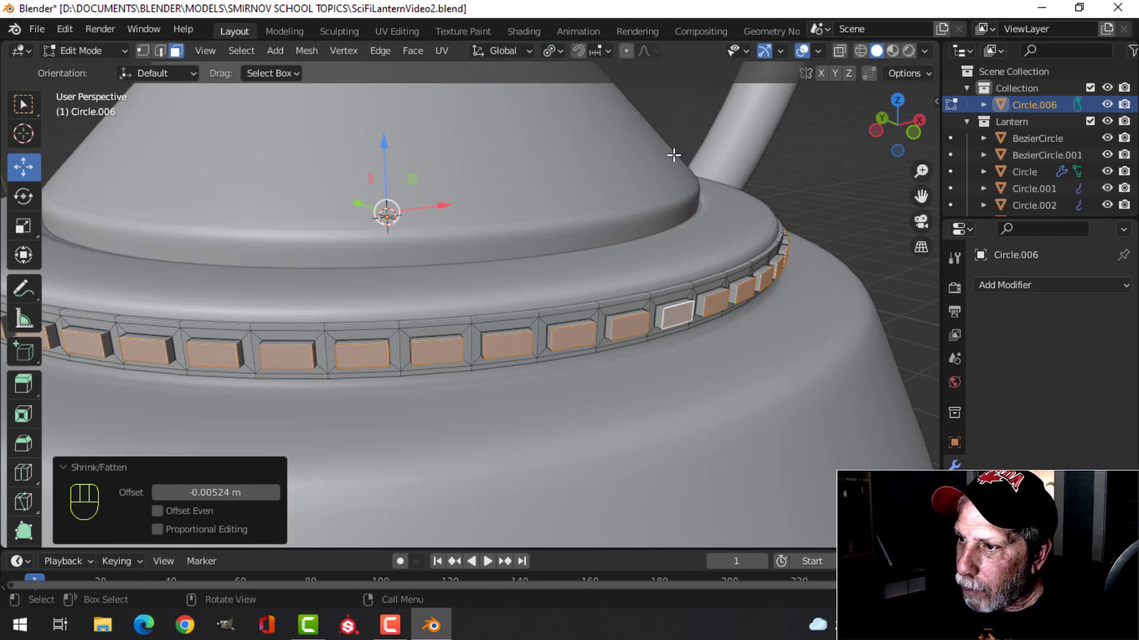
{"action": "key", "text": "s"}
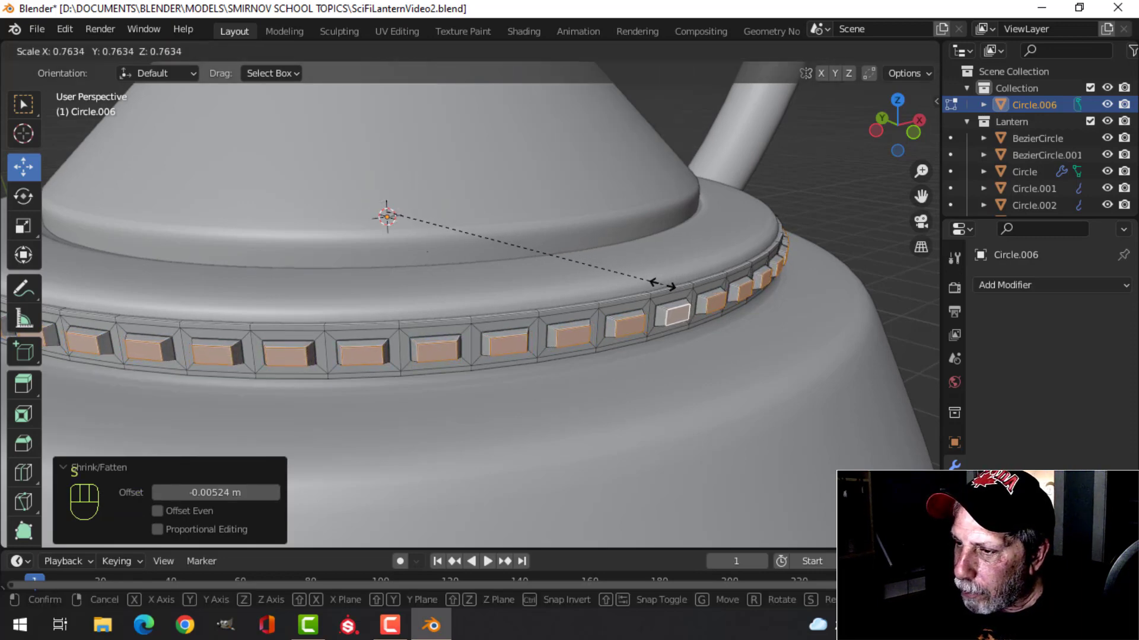
{"action": "left_click", "coordinate": [664, 286]}
{"action": "key", "text": "Tab"}
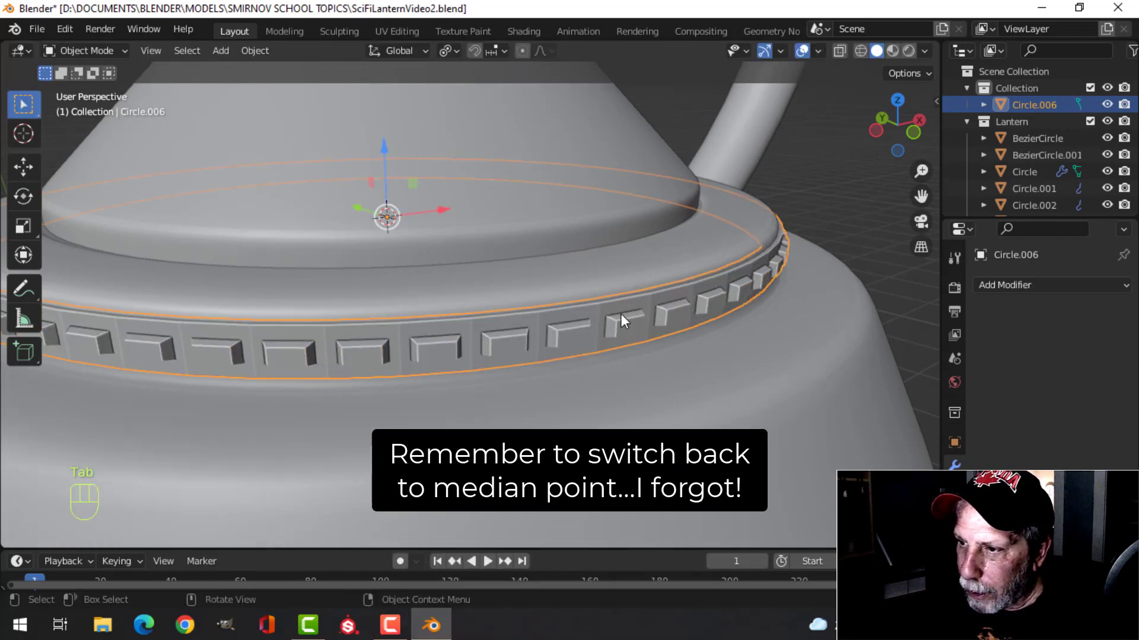
Add a Bevel modifier with 3 segments to the studded band and shade it smooth.
{"action": "left_click", "coordinate": [1030, 287]}
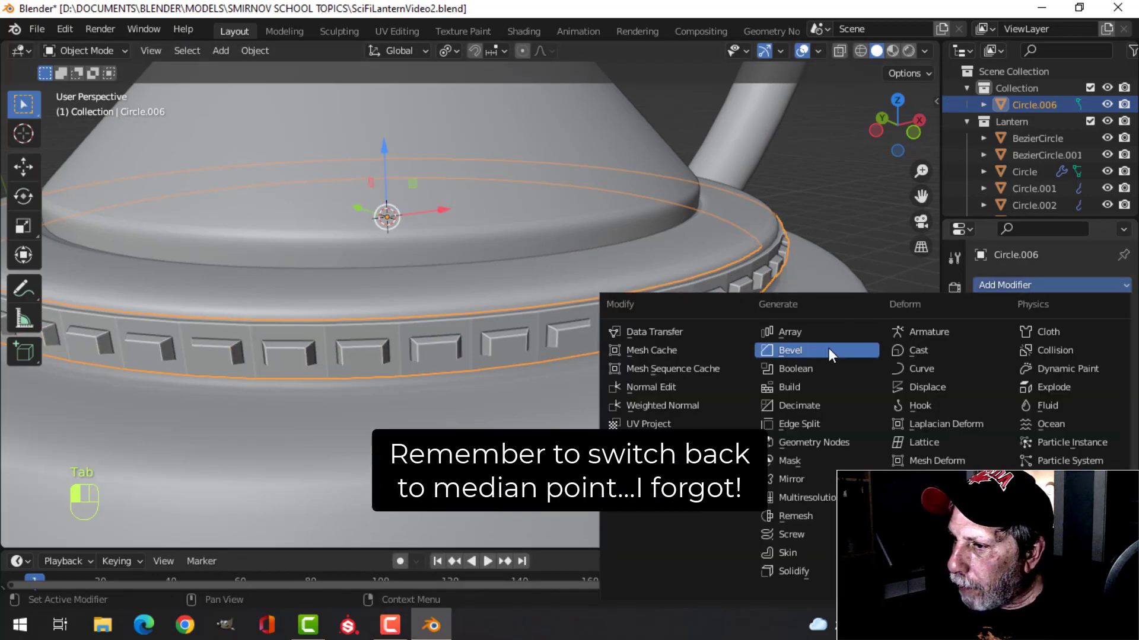
{"action": "left_click", "coordinate": [827, 347]}
{"action": "left_click", "coordinate": [1101, 398]}
{"action": "left_click", "coordinate": [1102, 398]}
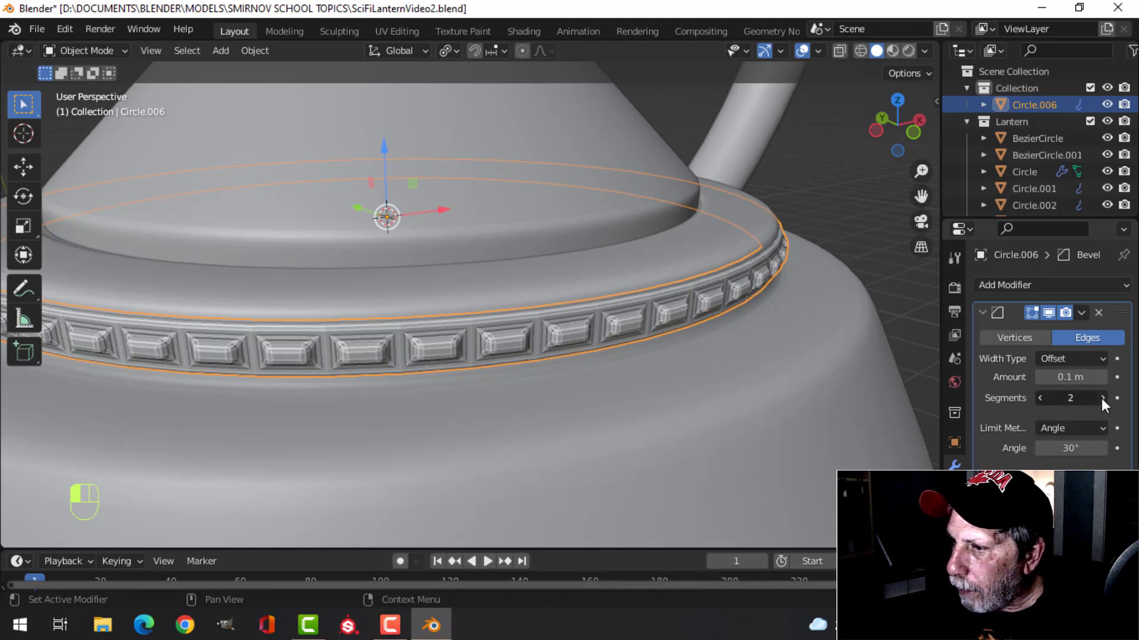
{"action": "right_click", "coordinate": [640, 322]}
{"action": "left_click", "coordinate": [631, 301]}
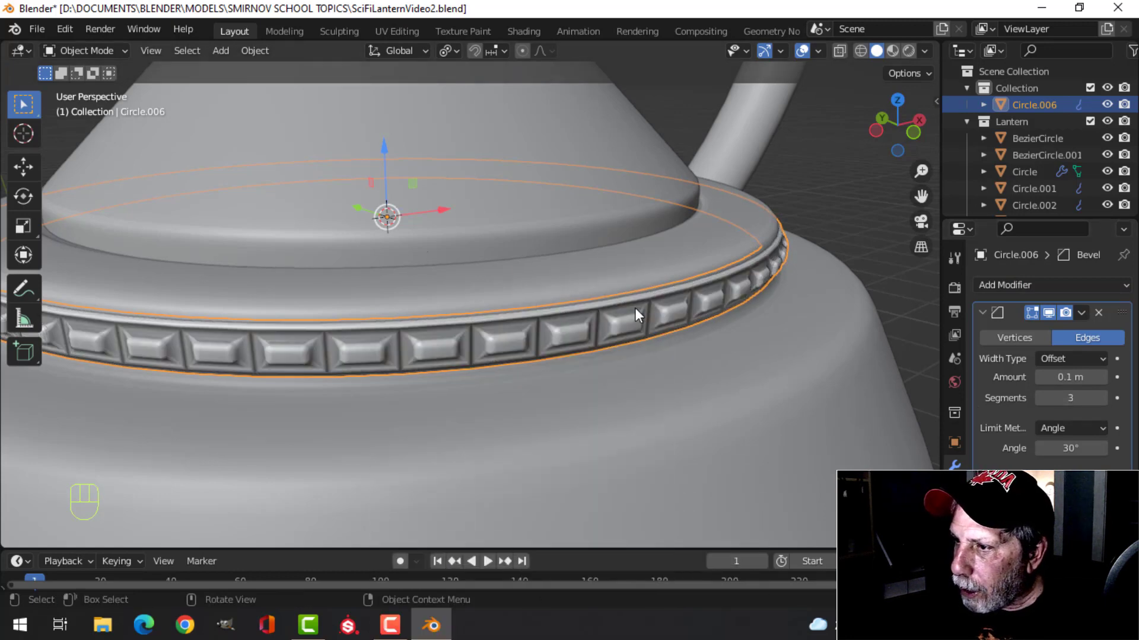
Recalculate the normals of the band's entire mesh to face outside.
{"action": "key", "text": "Tab"}
{"action": "key", "text": "a"}
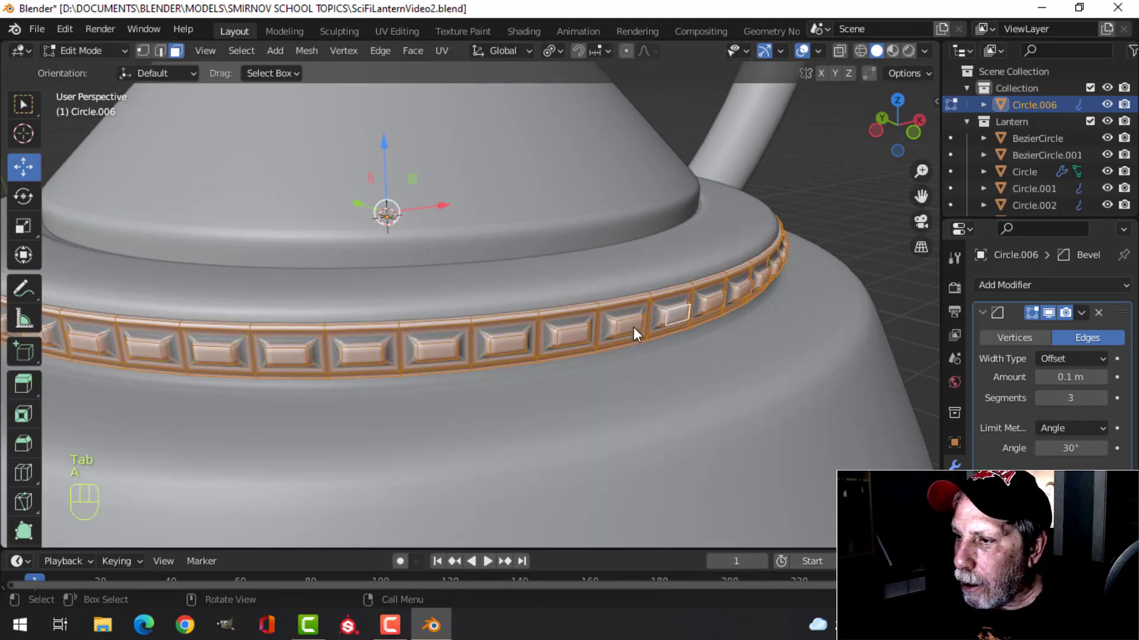
{"action": "key", "text": "alt+n"}
{"action": "left_click", "coordinate": [632, 345]}
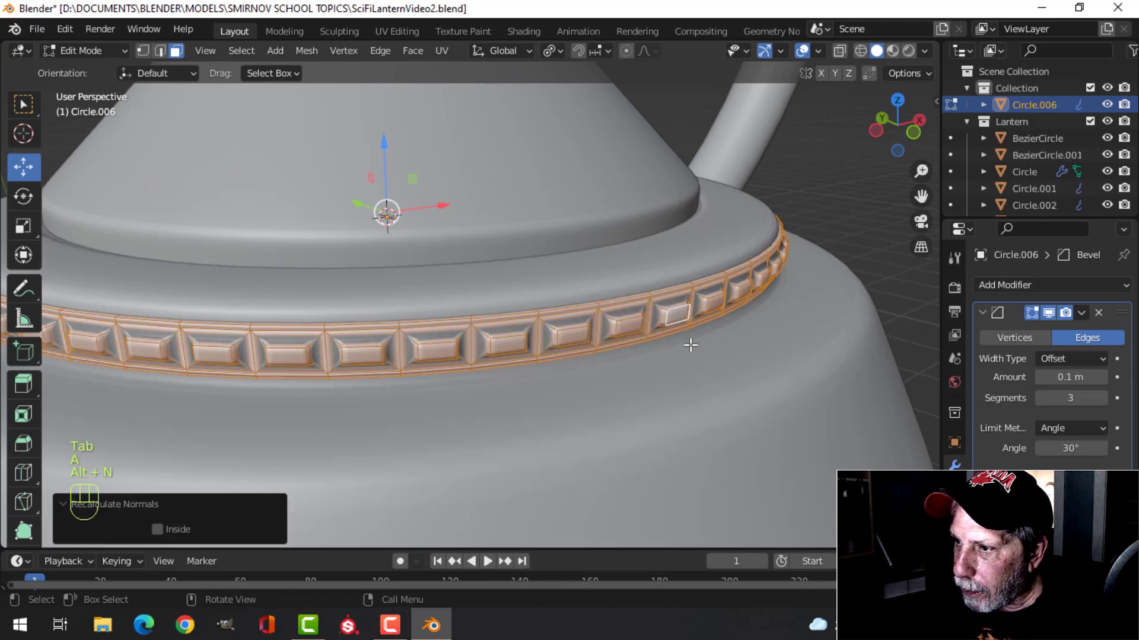
{"action": "key", "text": "Tab"}
Set the band's Bevel modifier outer miter to Arc.
{"action": "key", "text": "alt+a"}
{"action": "middle_click_drag", "start_coordinate": [639, 332], "coordinate": [558, 264]}
{"action": "left_click", "coordinate": [557, 265]}
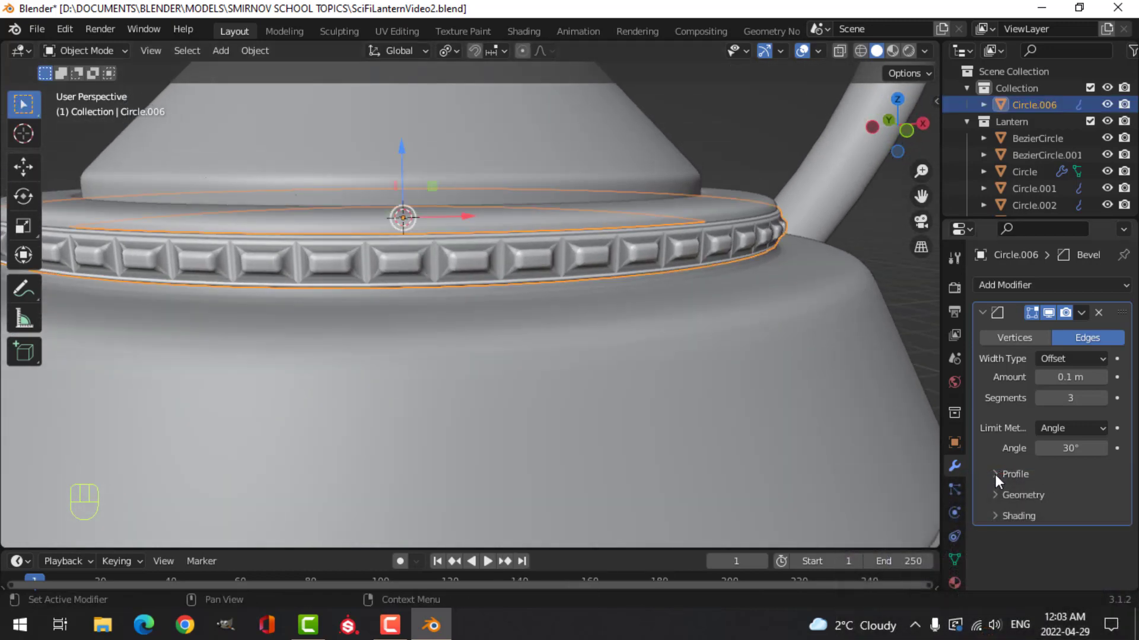
{"action": "left_click", "coordinate": [1000, 494]}
{"action": "scroll", "coordinate": [1033, 481], "scroll_direction": "down", "scroll_amount": 2}
{"action": "left_click", "coordinate": [1051, 457]}
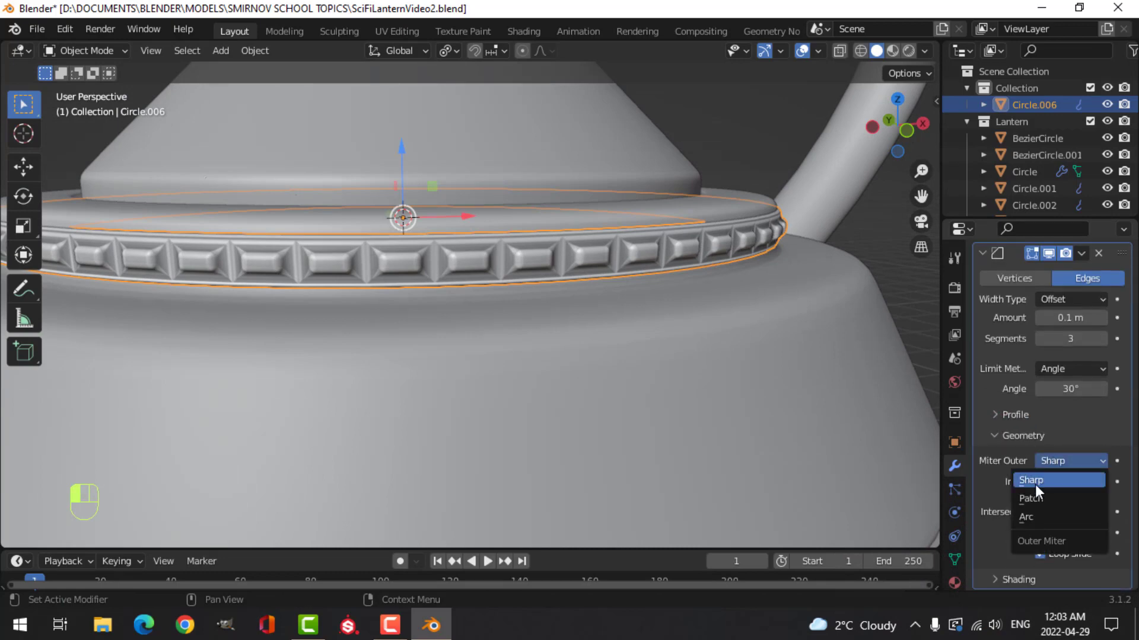
{"action": "left_click", "coordinate": [1044, 514]}
{"action": "key", "text": "alt+a"}
{"action": "middle_click_drag", "start_coordinate": [575, 296], "coordinate": [653, 325]}
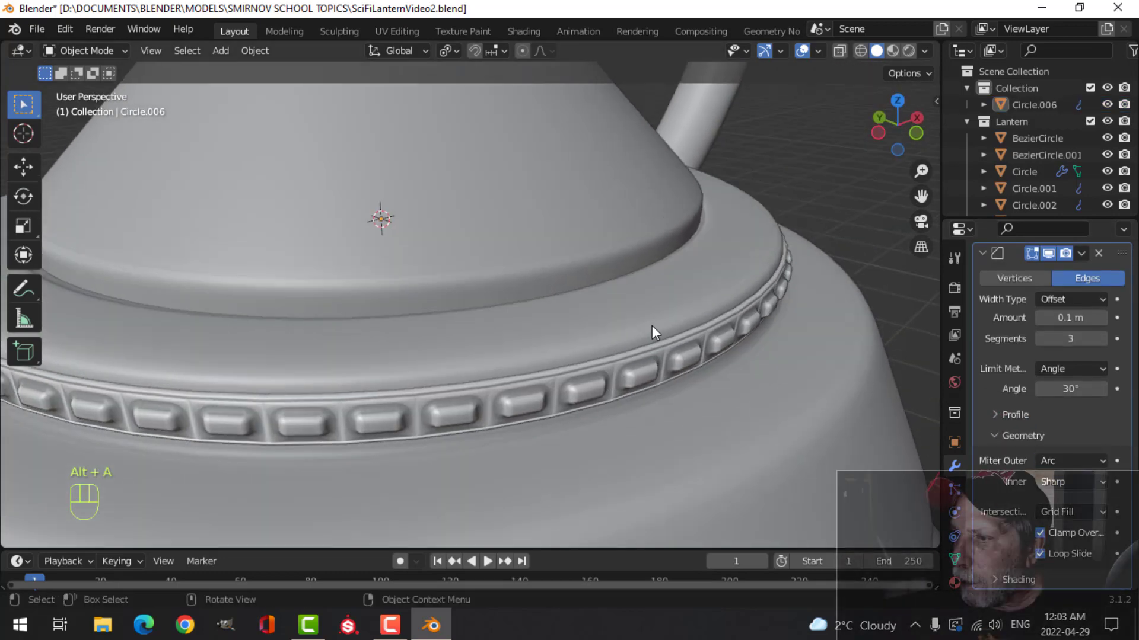
Scale the band's whole mesh to 1.113 along Z and move it up 0.000643 m.
{"action": "scroll", "coordinate": [646, 332], "scroll_direction": "down", "scroll_amount": 4}
{"action": "scroll", "coordinate": [593, 337], "scroll_direction": "up", "scroll_amount": 2}
{"action": "left_click", "coordinate": [593, 338]}
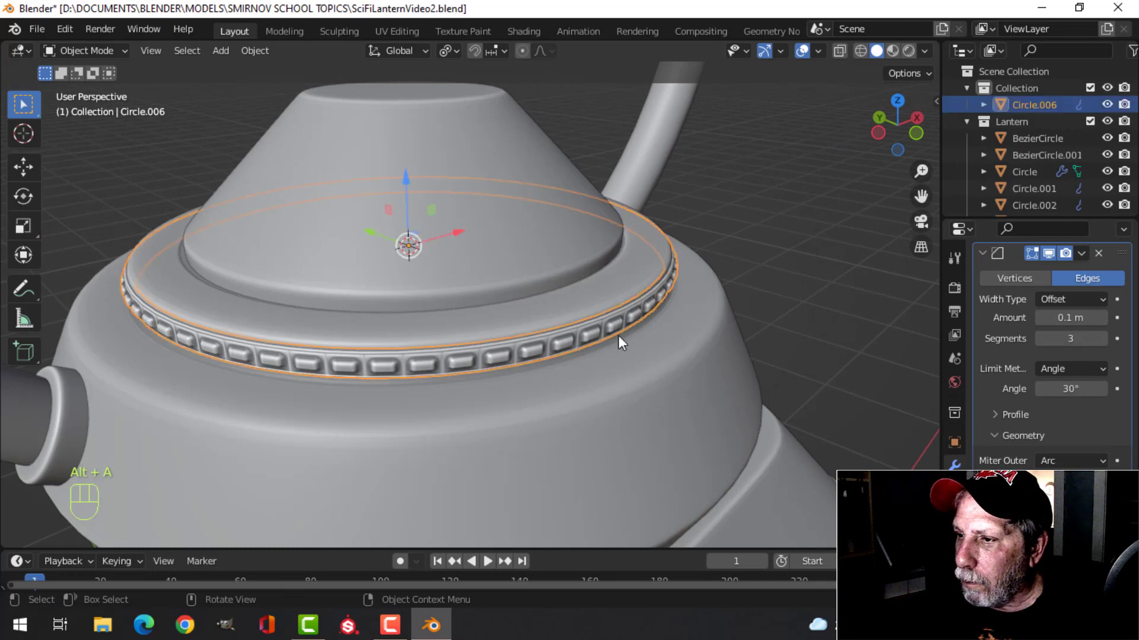
{"action": "scroll", "coordinate": [607, 324], "scroll_direction": "up", "scroll_amount": 2}
{"action": "key", "text": "Tab"}
{"action": "scroll", "coordinate": [606, 324], "scroll_direction": "up", "scroll_amount": 4}
{"action": "key", "text": "a"}
{"action": "middle_click_drag", "start_coordinate": [611, 313], "coordinate": [648, 292]}
{"action": "key", "text": "s"}
{"action": "key", "text": "z"}
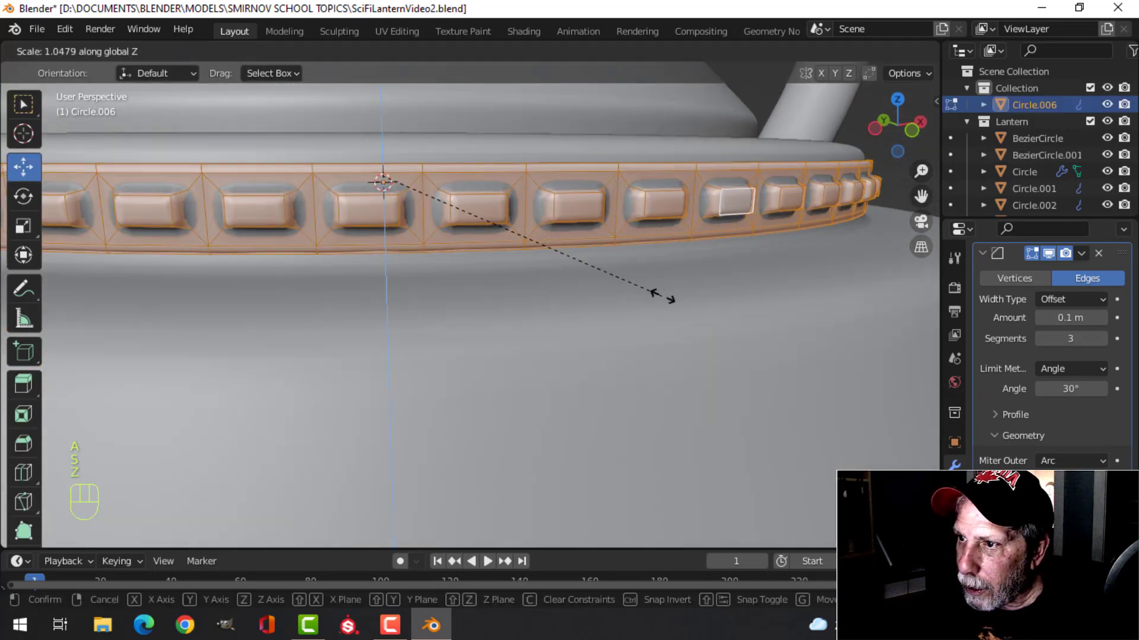
{"action": "left_click", "coordinate": [676, 303]}
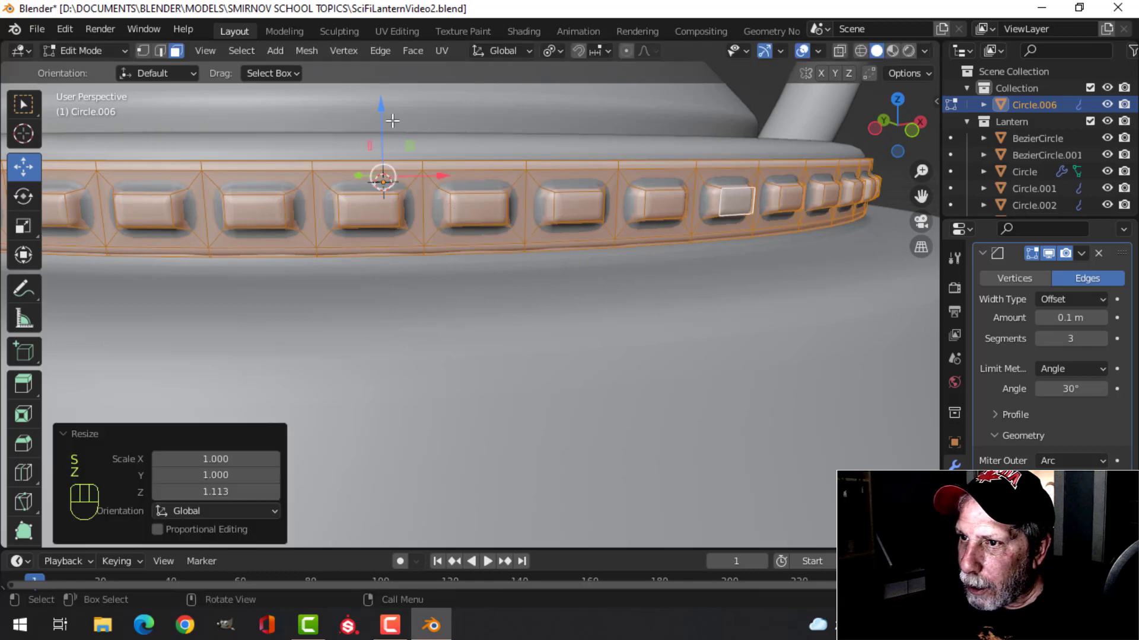
{"action": "left_click_drag", "start_coordinate": [381, 107], "coordinate": [392, 111]}
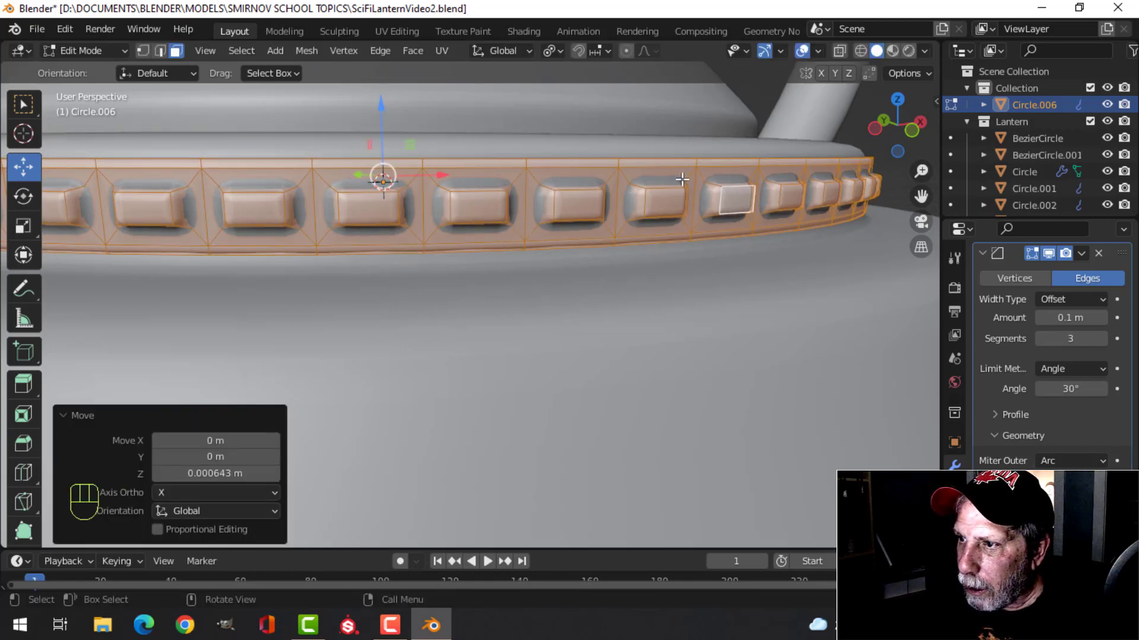
Scale the whole band uniformly to about 0.995 so it fits tighter to the collar, and finish editing it.
{"action": "middle_click_drag", "start_coordinate": [771, 195], "coordinate": [913, 247]}
{"action": "key", "text": "s"}
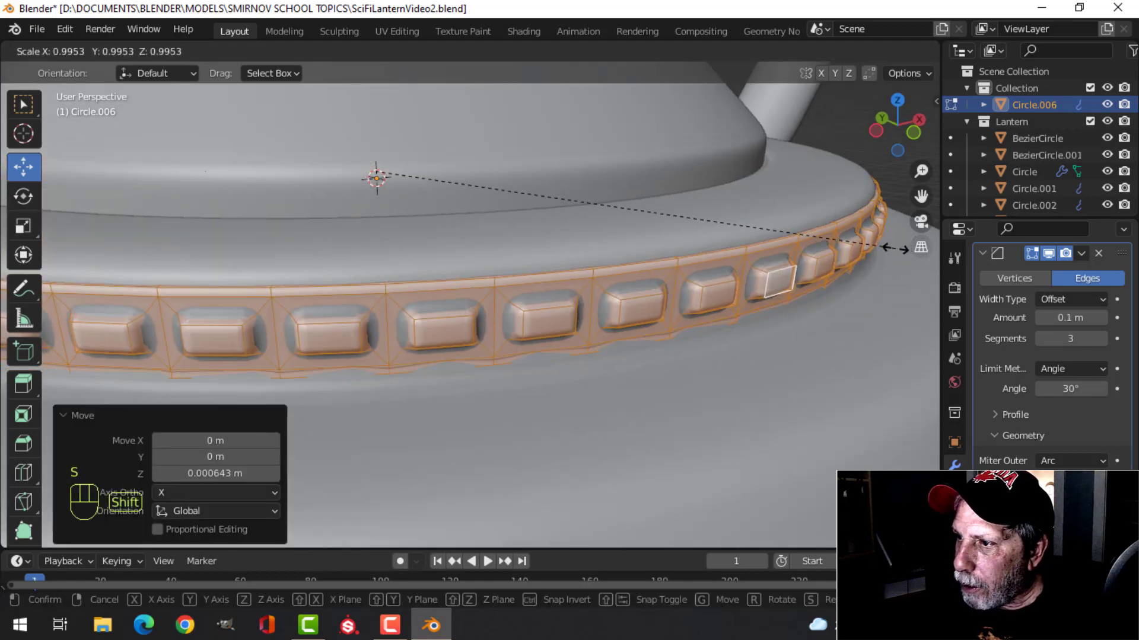
{"action": "left_click", "coordinate": [893, 247]}
{"action": "key", "text": "Tab"}
{"action": "scroll", "coordinate": [802, 247], "scroll_direction": "down", "scroll_amount": 4}
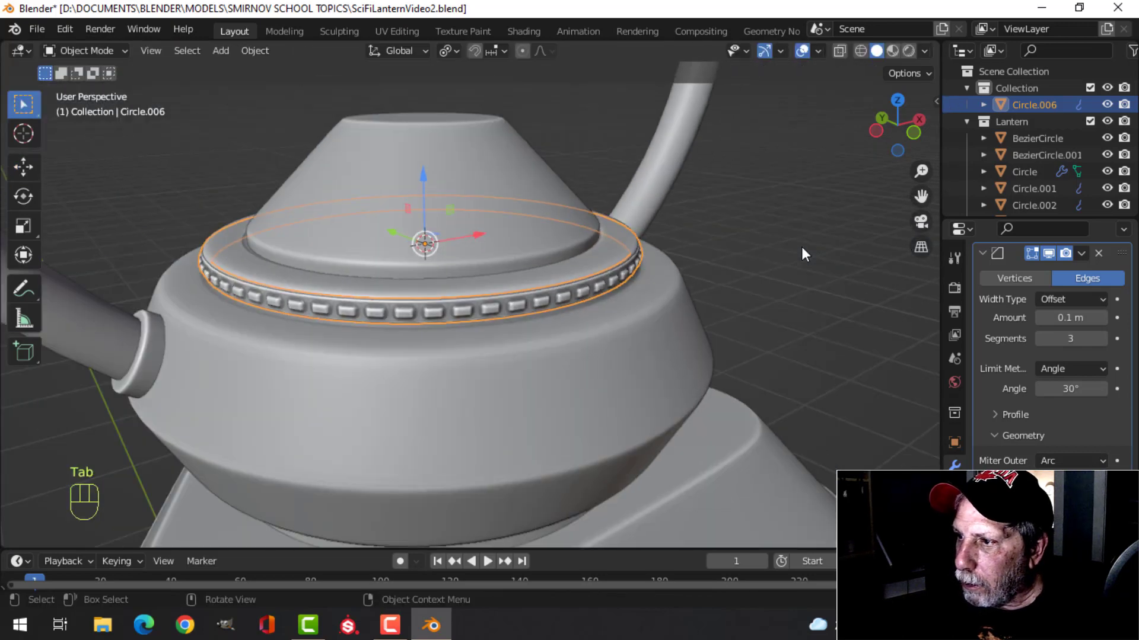
{"action": "key", "text": "alt+a"}
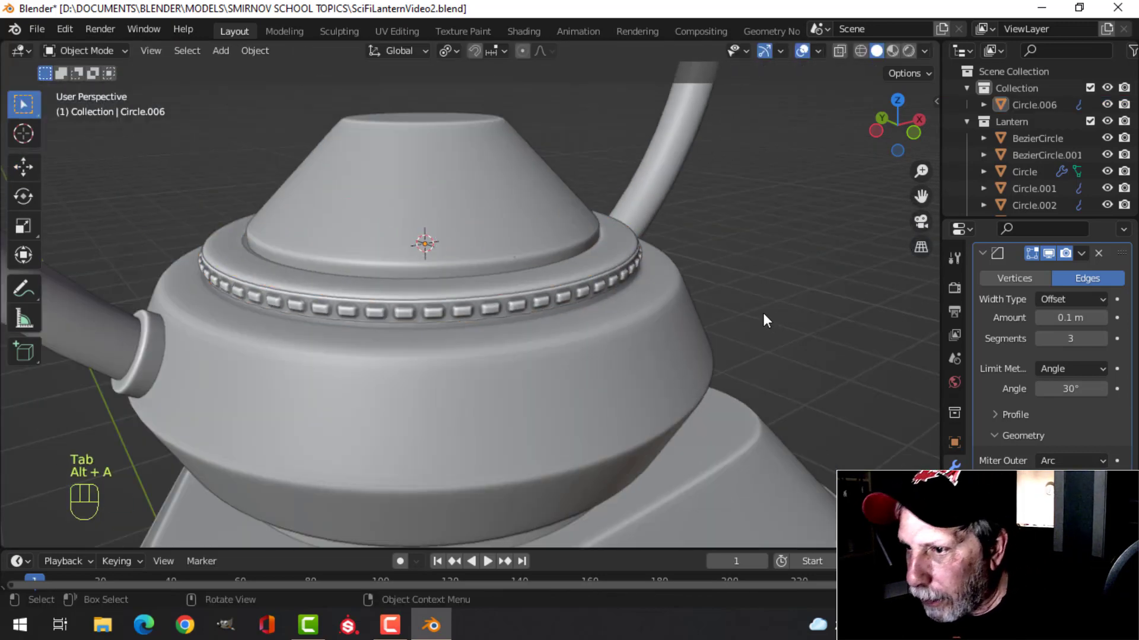
Examine the lantern from several angles, including the underside where the cage rods meet the upper plate.
{"action": "scroll", "coordinate": [762, 312], "scroll_direction": "down", "scroll_amount": 6}
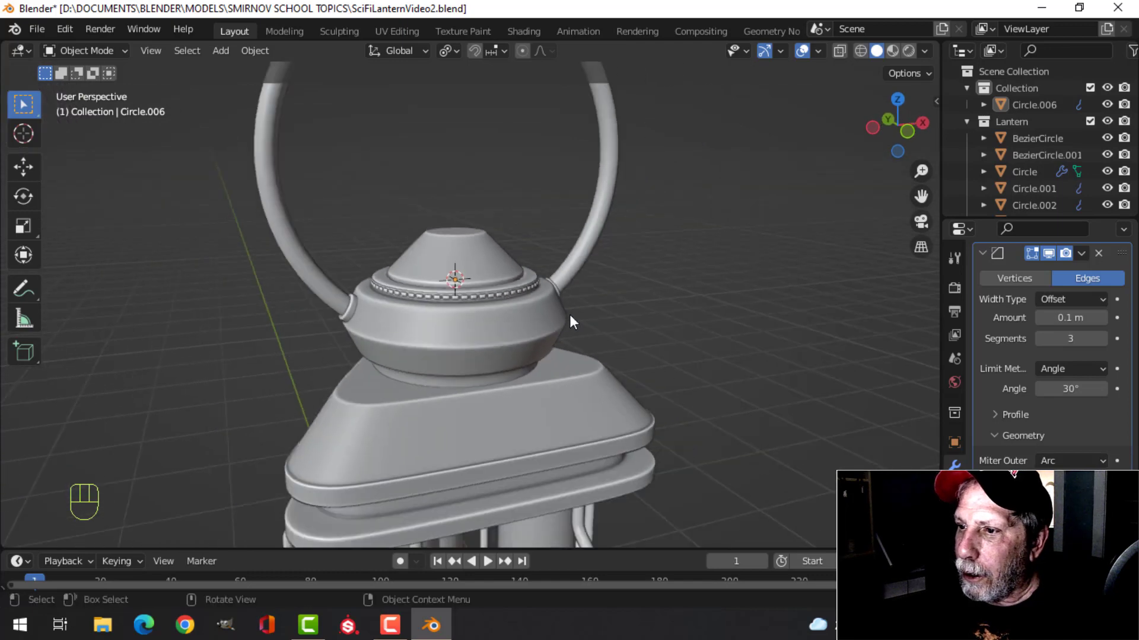
{"action": "middle_click_drag", "start_coordinate": [570, 320], "coordinate": [552, 278]}
{"action": "scroll", "coordinate": [574, 323], "scroll_direction": "down", "scroll_amount": 2}
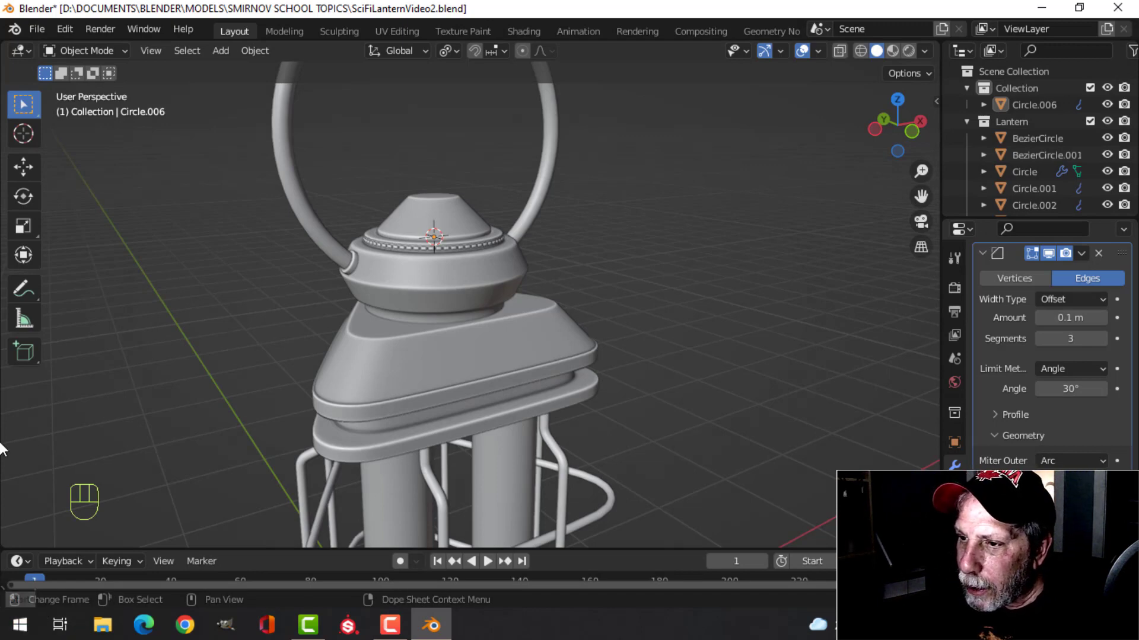
{"action": "middle_click_drag", "start_coordinate": [587, 386], "coordinate": [482, 359]}
{"action": "scroll", "coordinate": [457, 387], "scroll_direction": "up", "scroll_amount": 2}
{"action": "scroll", "coordinate": [425, 368], "scroll_direction": "up", "scroll_amount": 2}
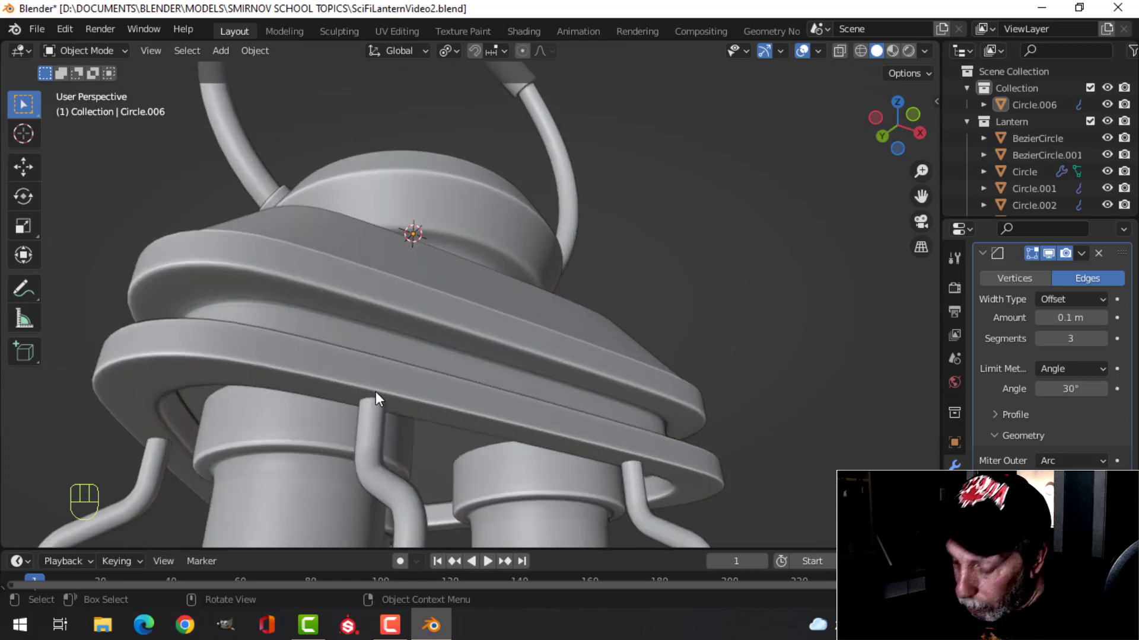
Open the mesh of the front vertical cage rods for editing in front view.
{"action": "key", "text": "KP_1"}
{"action": "scroll", "coordinate": [383, 403], "scroll_direction": "down", "scroll_amount": 3}
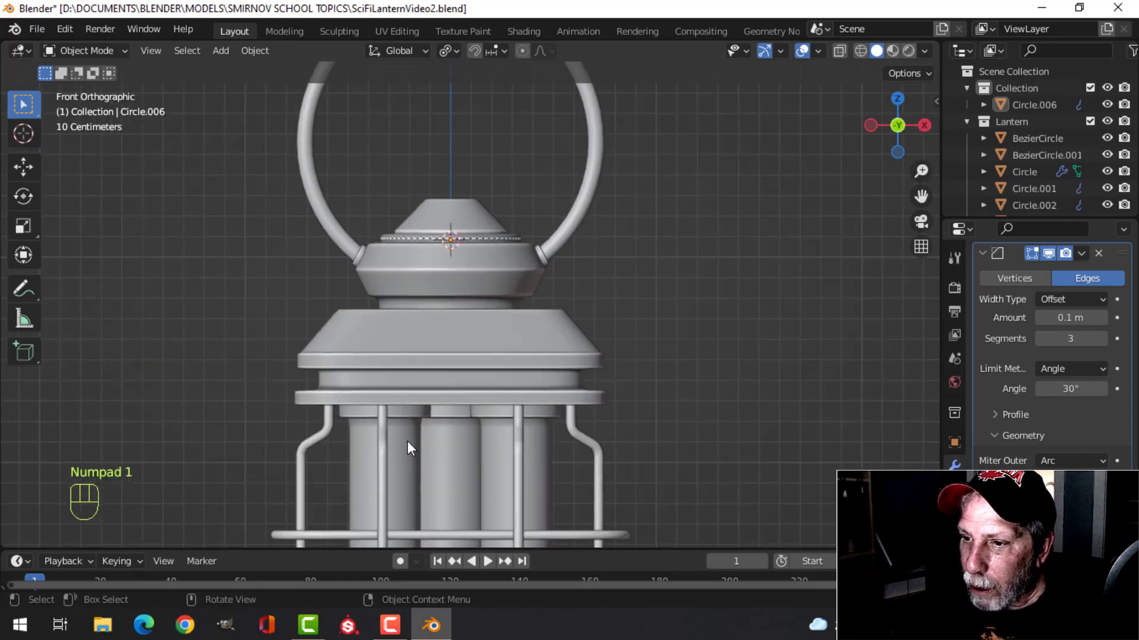
{"action": "middle_click_drag", "start_coordinate": [421, 421], "coordinate": [552, 320], "text": "shift"}
{"action": "scroll", "coordinate": [415, 332], "scroll_direction": "up", "scroll_amount": 3}
{"action": "left_click", "coordinate": [378, 312]}
{"action": "left_click", "coordinate": [379, 312]}
{"action": "scroll", "coordinate": [386, 320], "scroll_direction": "up", "scroll_amount": 3}
{"action": "key", "text": "Tab"}
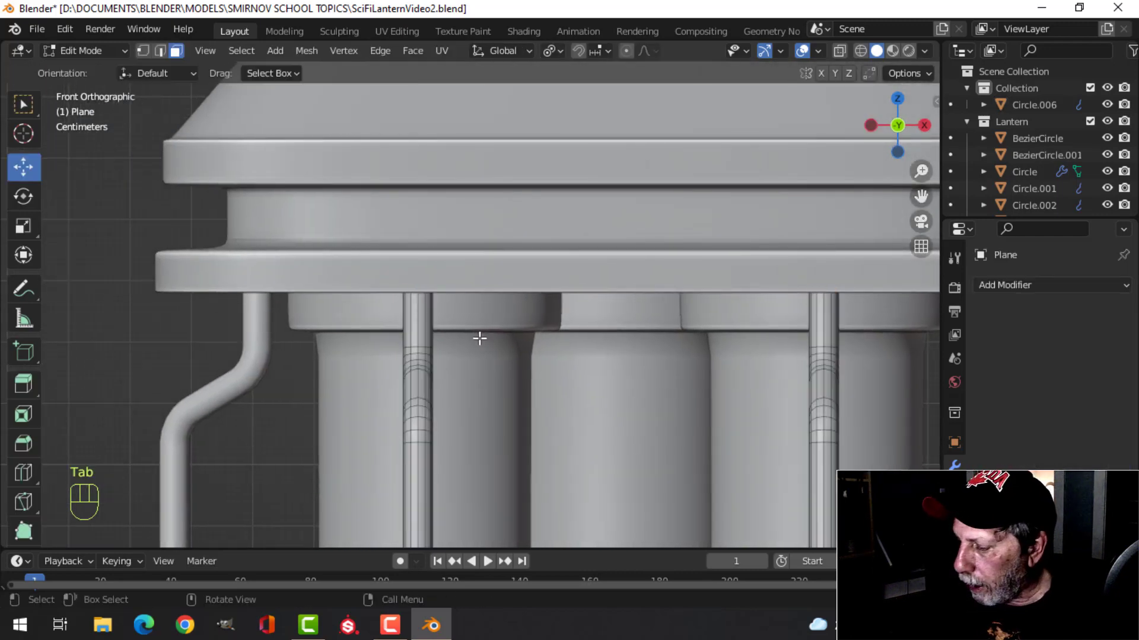
Duplicate the edge loop near the top of the front-left rod, scale it to about 1.68, and separate it into its own object.
{"action": "scroll", "coordinate": [479, 338], "scroll_direction": "up", "scroll_amount": 3}
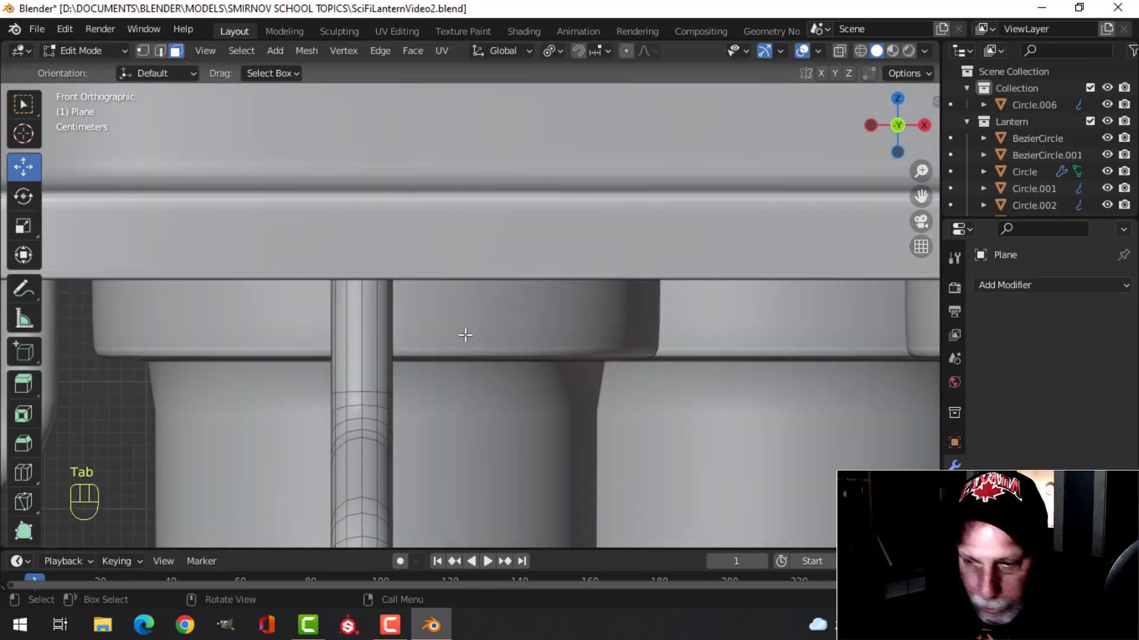
{"action": "key", "text": "2"}
{"action": "left_click", "coordinate": [366, 388], "text": "alt+shift"}
{"action": "scroll", "coordinate": [517, 353], "scroll_direction": "down", "scroll_amount": 3}
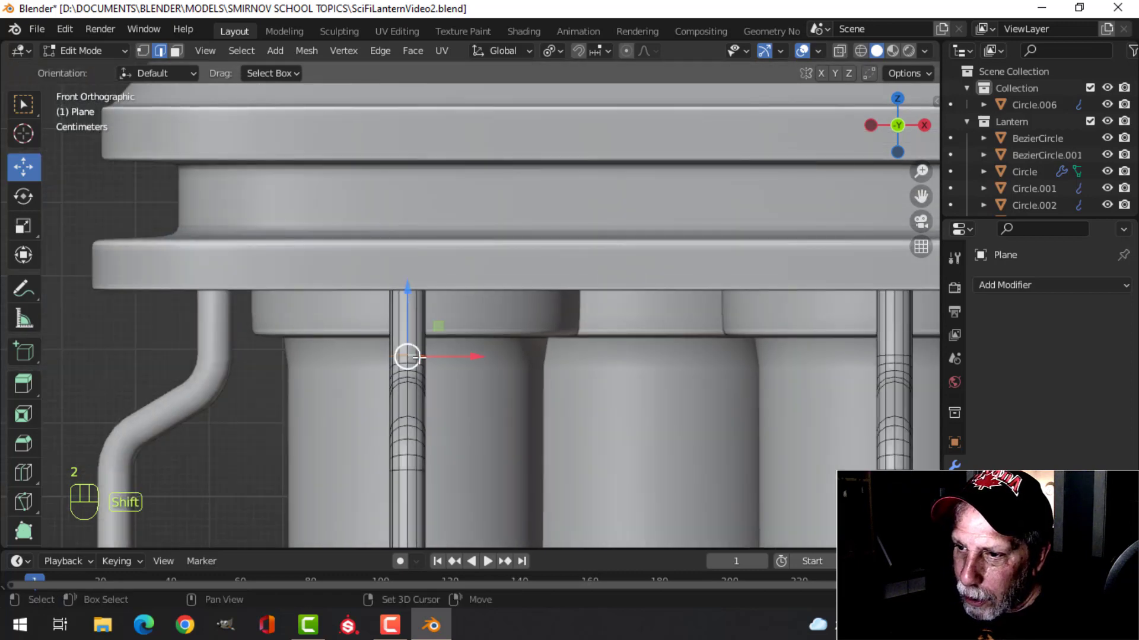
{"action": "scroll", "coordinate": [542, 352], "scroll_direction": "up", "scroll_amount": 2}
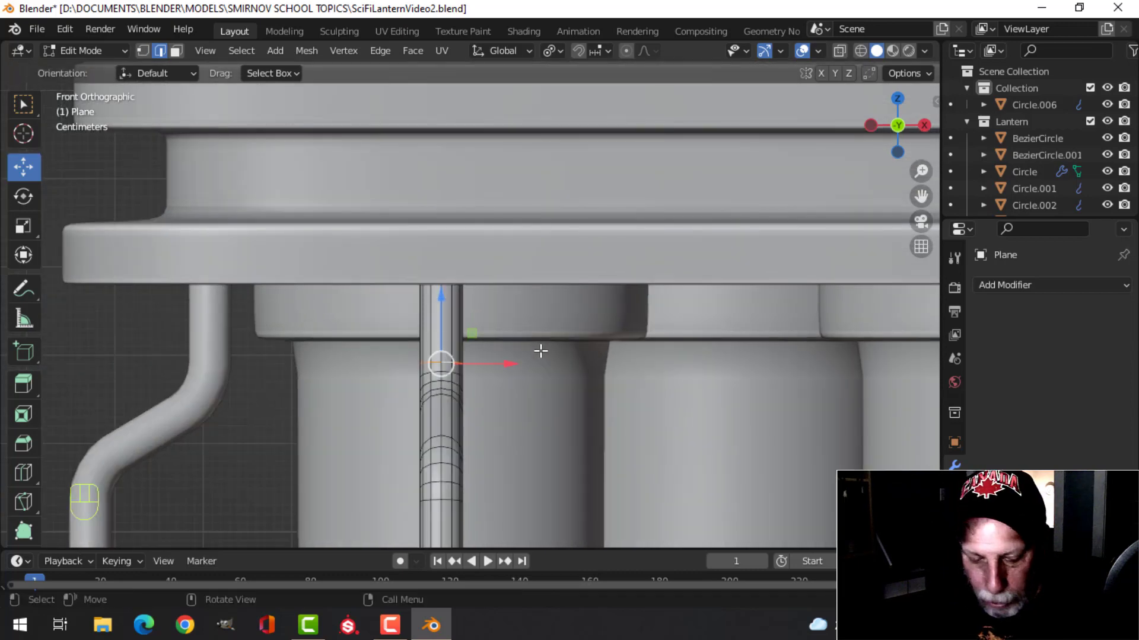
{"action": "key", "text": "shift+d"}
{"action": "key", "text": "s"}
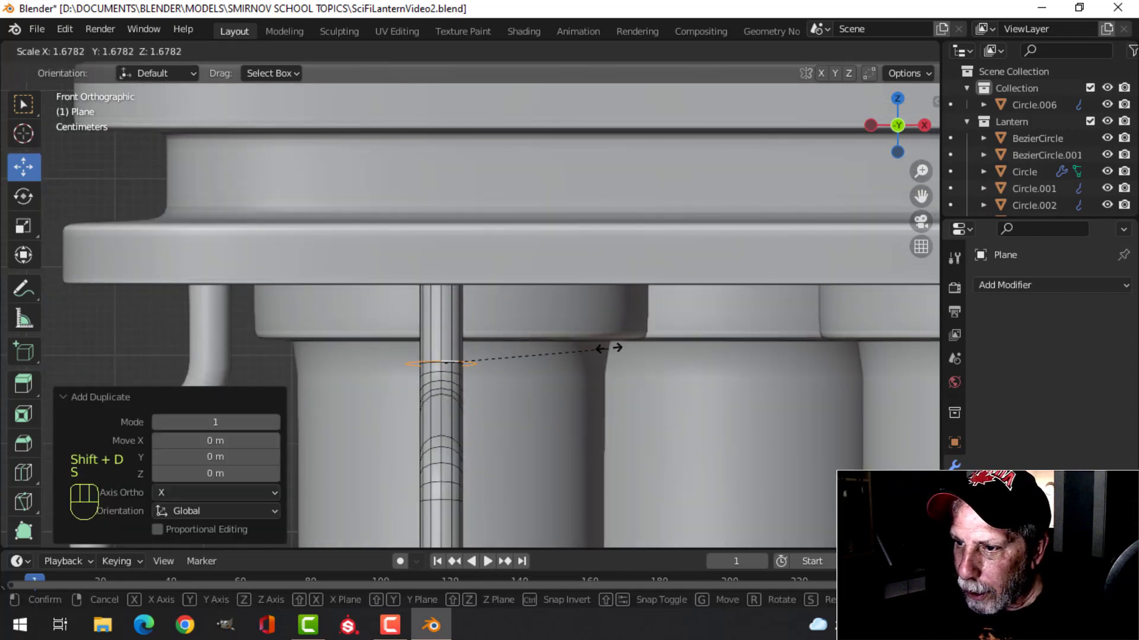
{"action": "left_click", "coordinate": [614, 348]}
{"action": "key", "text": "p"}
{"action": "left_click", "coordinate": [605, 345]}
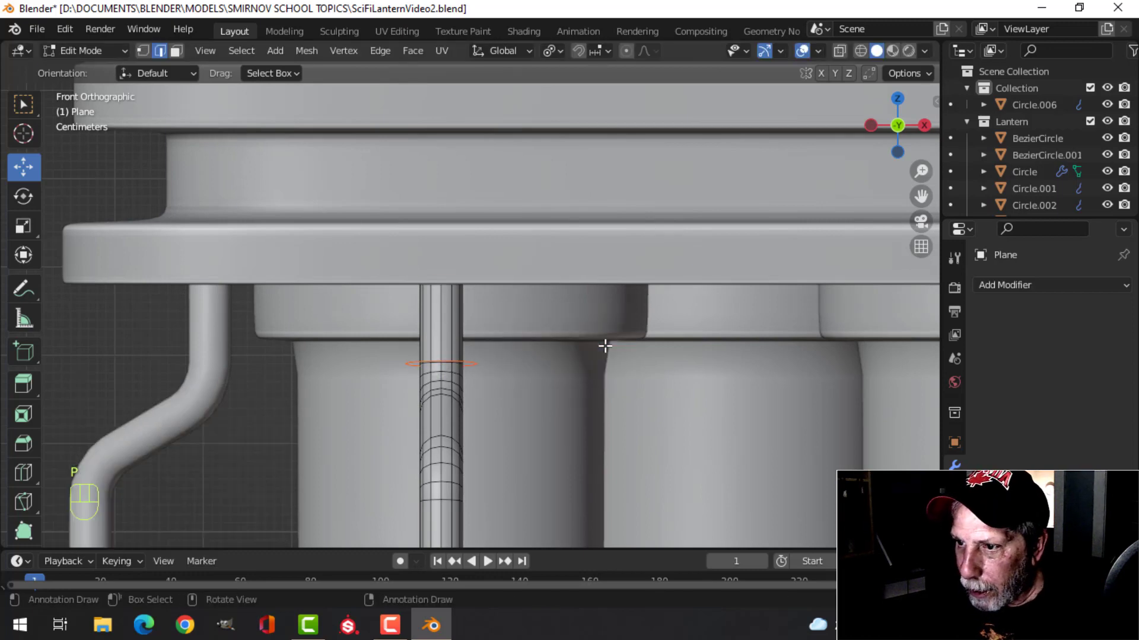
Flatten the separated ring's whole mesh by scaling it to 0 along Z.
{"action": "key", "text": "Tab"}
{"action": "left_click", "coordinate": [471, 364]}
{"action": "key", "text": "Tab"}
{"action": "key", "text": "a"}
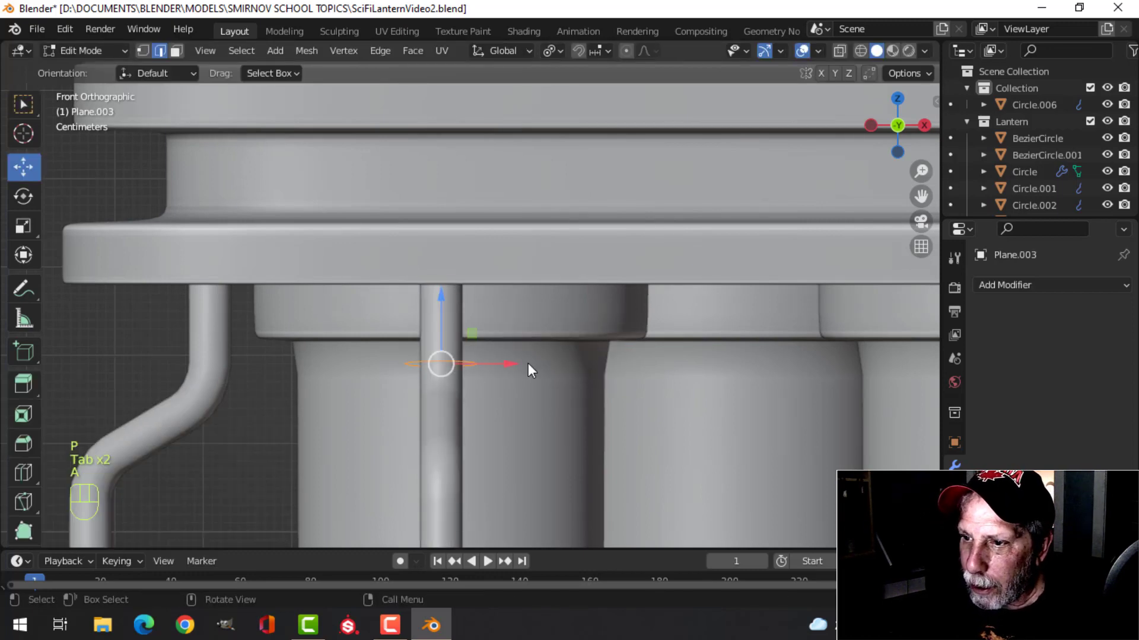
{"action": "key", "text": "s"}
{"action": "key", "text": "z"}
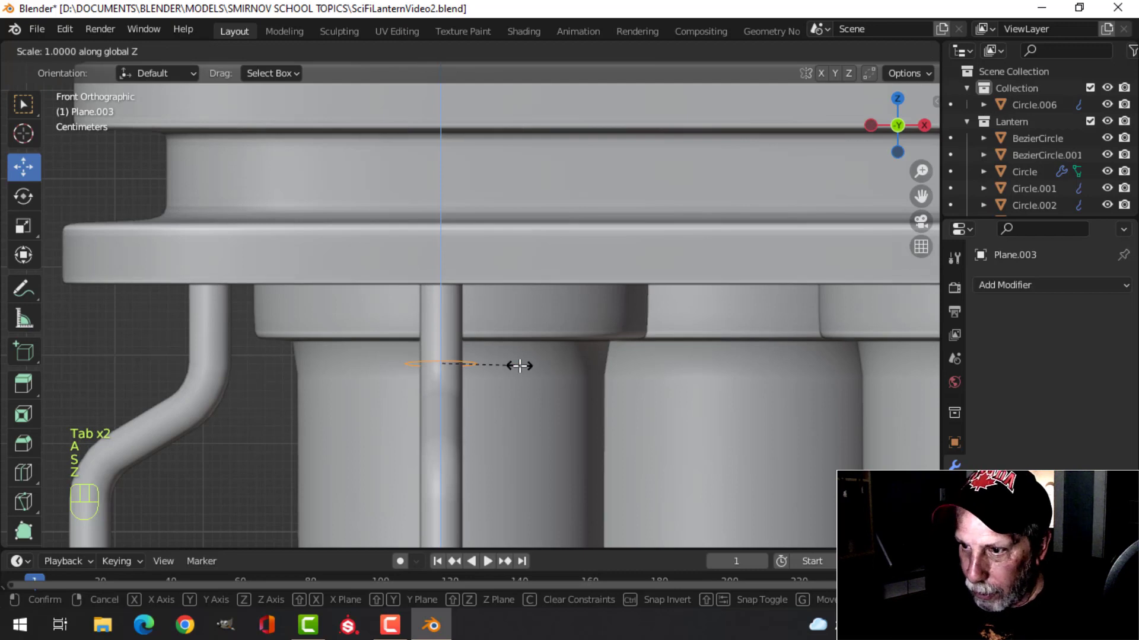
{"action": "key", "text": "0"}
{"action": "key", "text": "Return"}
Raise the flattened ring along Z by about 0.014 m and nudge it slightly closer to the upper plate.
{"action": "key", "text": "g"}
{"action": "key", "text": "z"}
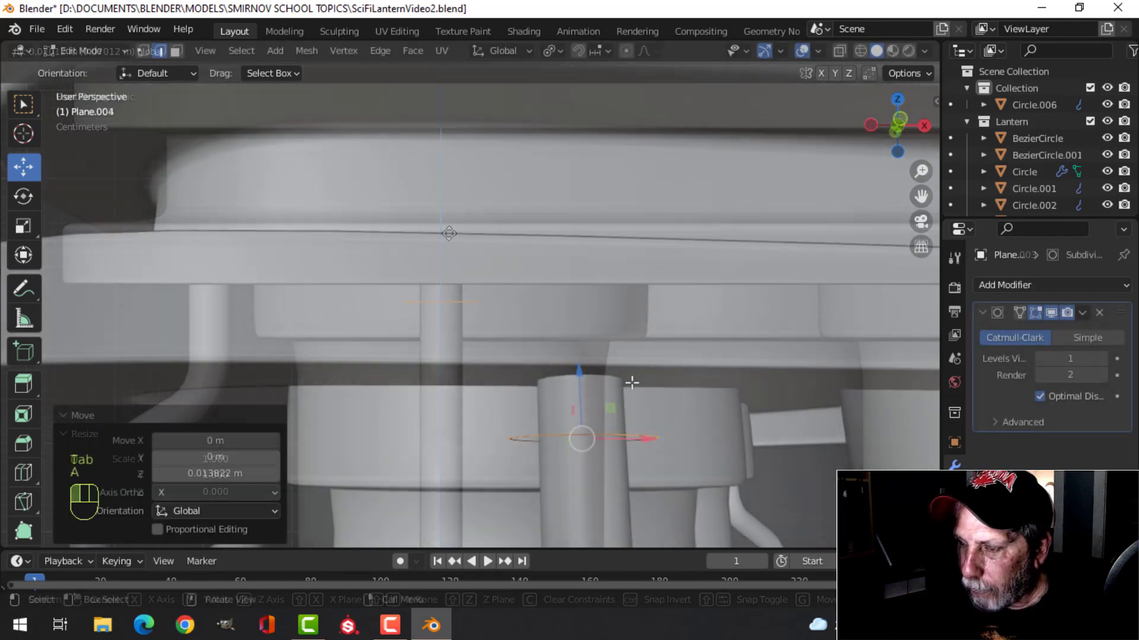
{"action": "middle_click_drag", "start_coordinate": [631, 382], "coordinate": [660, 379]}
{"action": "key", "text": "KP_1"}
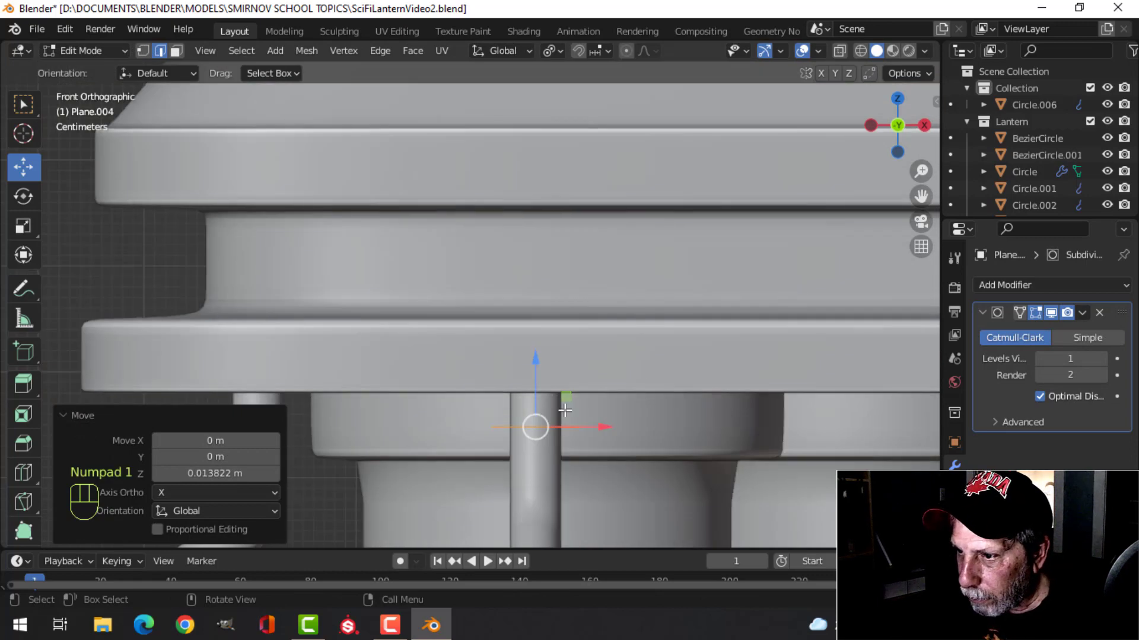
{"action": "left_click_drag", "start_coordinate": [532, 368], "coordinate": [534, 358]}
Extrude the ring 0.035535 m upward along Z to form a collar wall reaching the upper plate.
{"action": "key", "text": "e"}
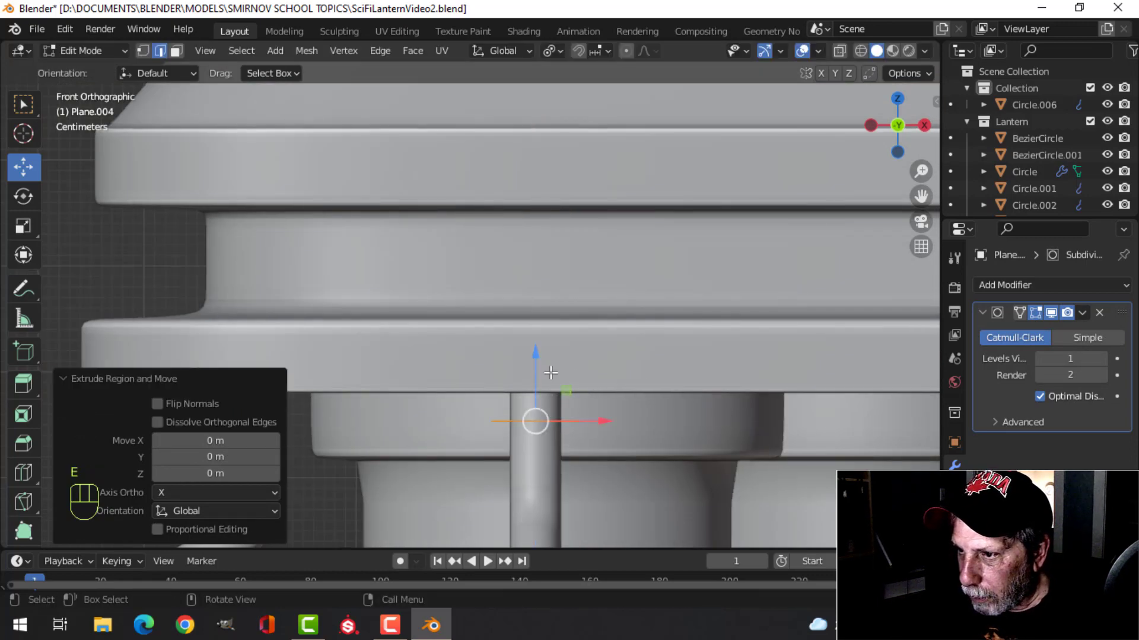
{"action": "left_click", "coordinate": [539, 324]}
{"action": "middle_click_drag", "start_coordinate": [539, 324], "coordinate": [591, 320]}
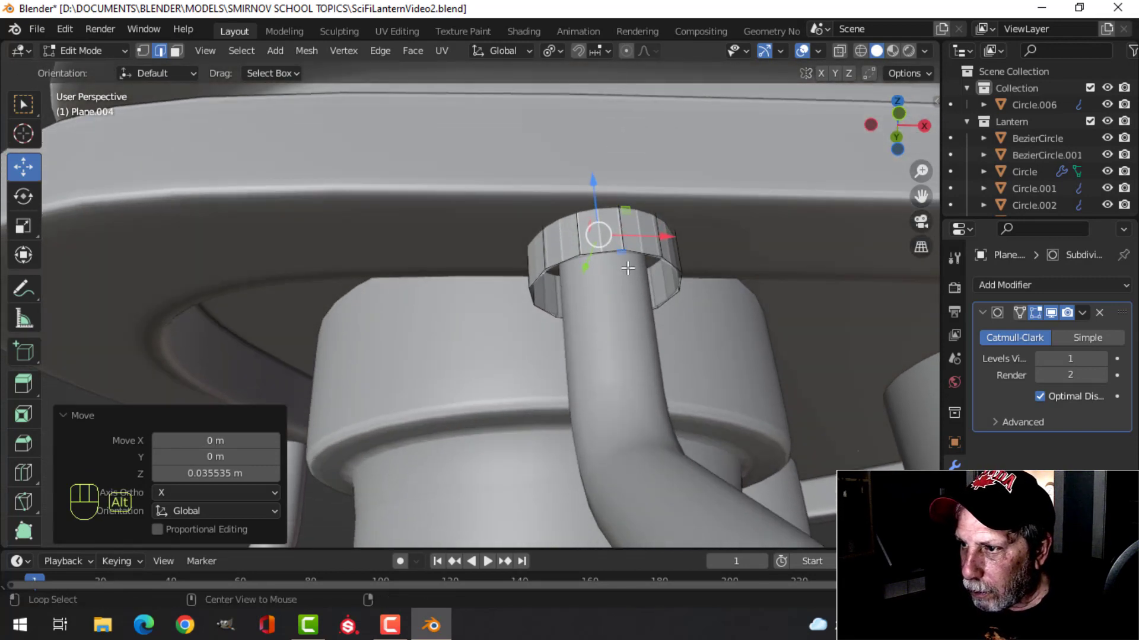
Extrude the collar's lower edge loop and scale it inward to close the gap around the rod.
{"action": "key", "text": "alt+a"}
{"action": "left_click", "coordinate": [664, 296], "text": "alt+shift"}
{"action": "key", "text": "e"}
{"action": "right_click", "coordinate": [784, 280]}
{"action": "key", "text": "s"}
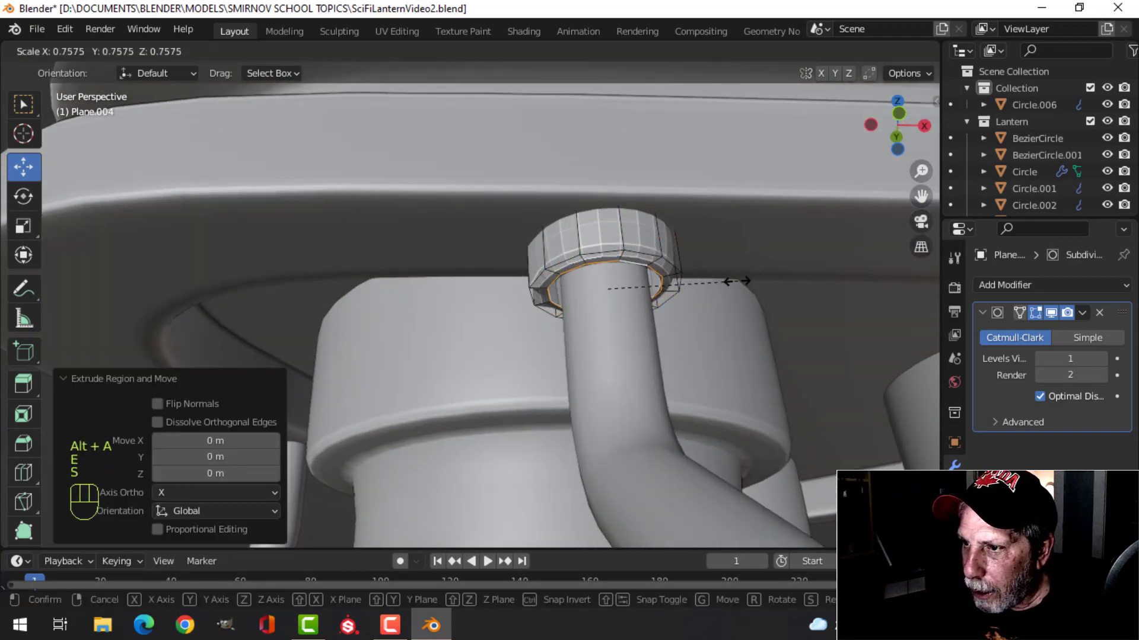
{"action": "left_click", "coordinate": [698, 283]}
Recalculate the normals of the entire collar mesh to face outside.
{"action": "key", "text": "a"}
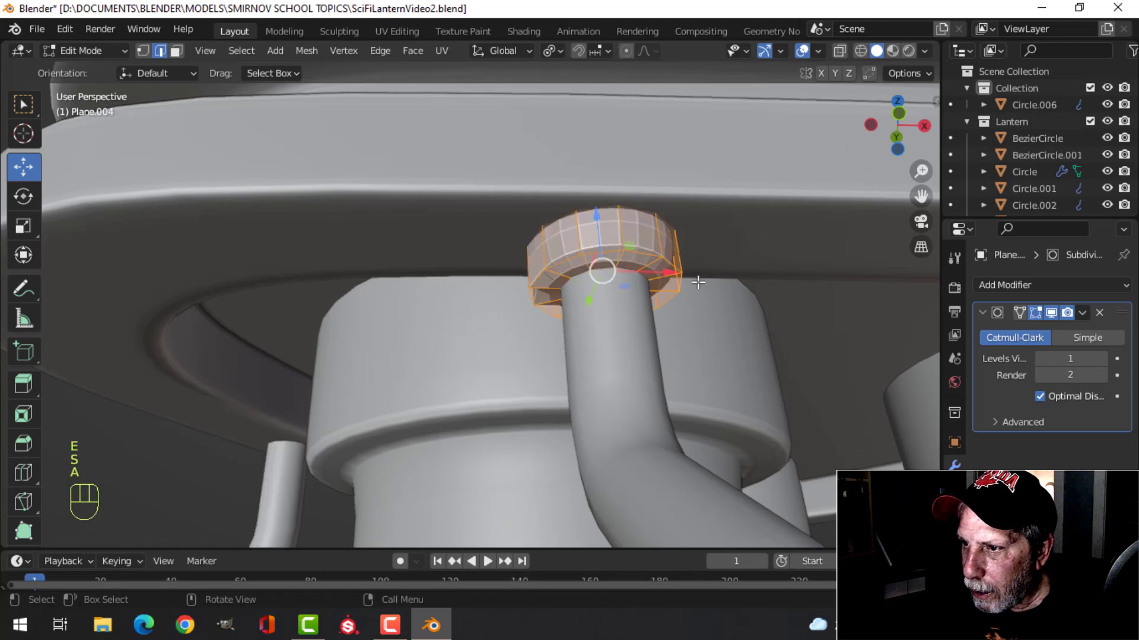
{"action": "key", "text": "alt+n"}
{"action": "left_click", "coordinate": [700, 284]}
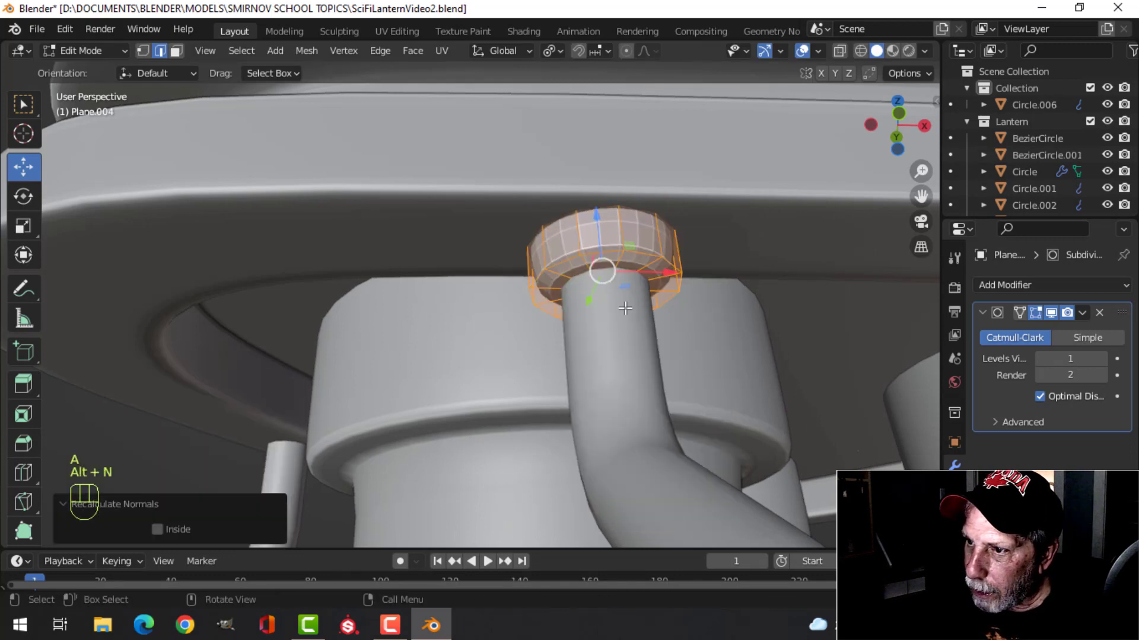
Add an edge loop around the collar's outer wall close to its lower rim and finish editing the mesh.
{"action": "middle_click_drag", "start_coordinate": [679, 279], "coordinate": [616, 323]}
{"action": "key", "text": "ctrl+r"}
{"action": "left_click", "coordinate": [593, 342]}
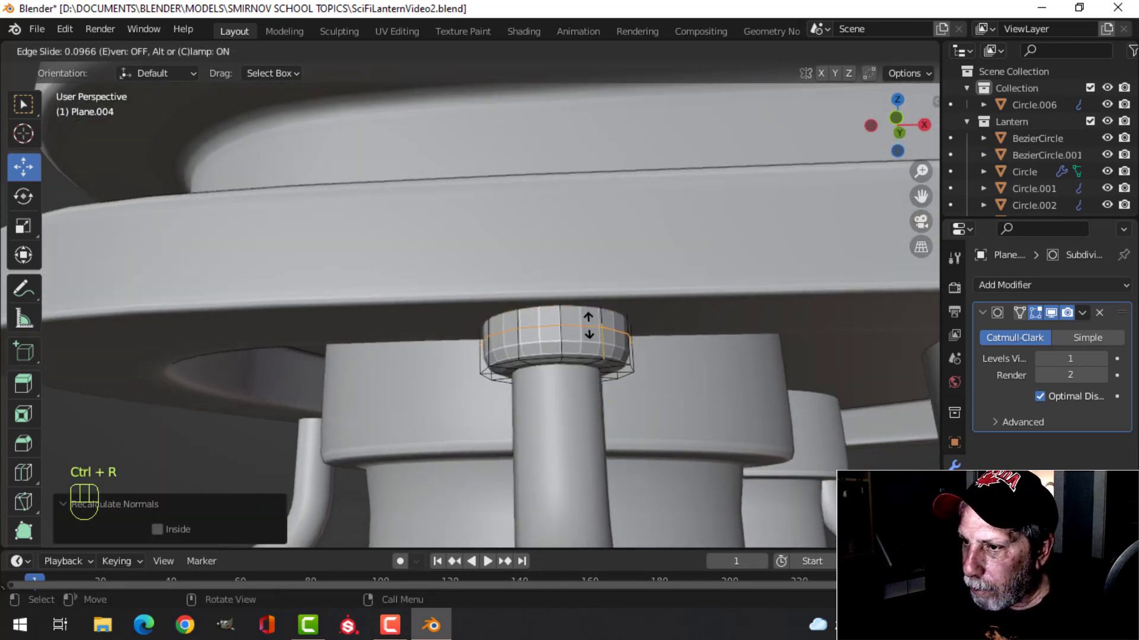
{"action": "left_click", "coordinate": [597, 337]}
{"action": "key", "text": "Tab"}
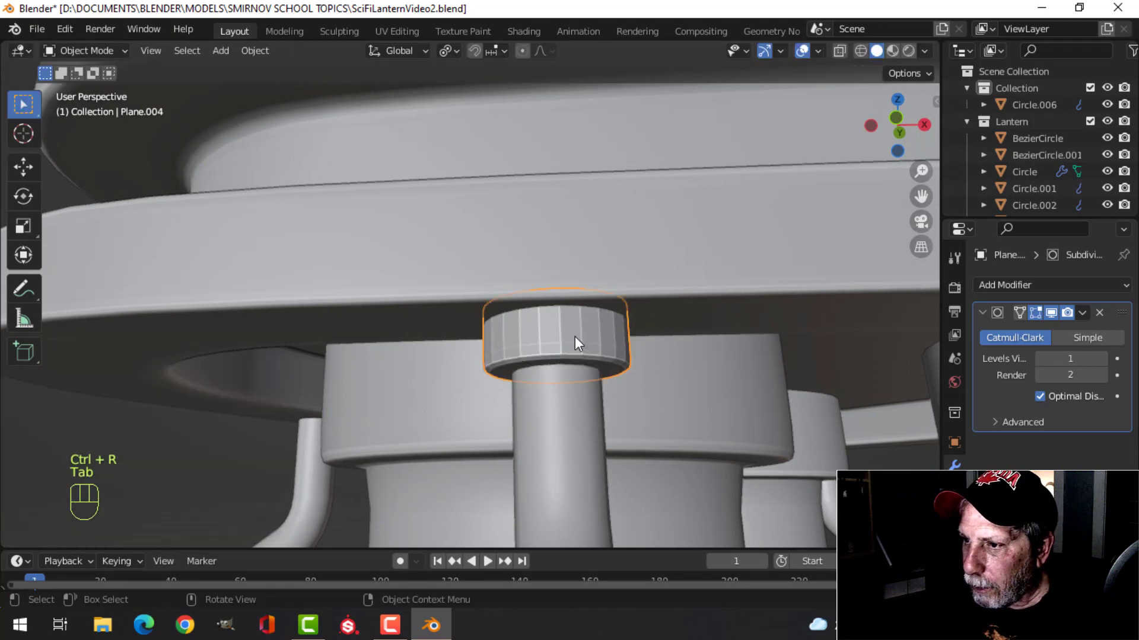
Apply smooth shading to the collar and deselect it.
{"action": "right_click", "coordinate": [573, 333]}
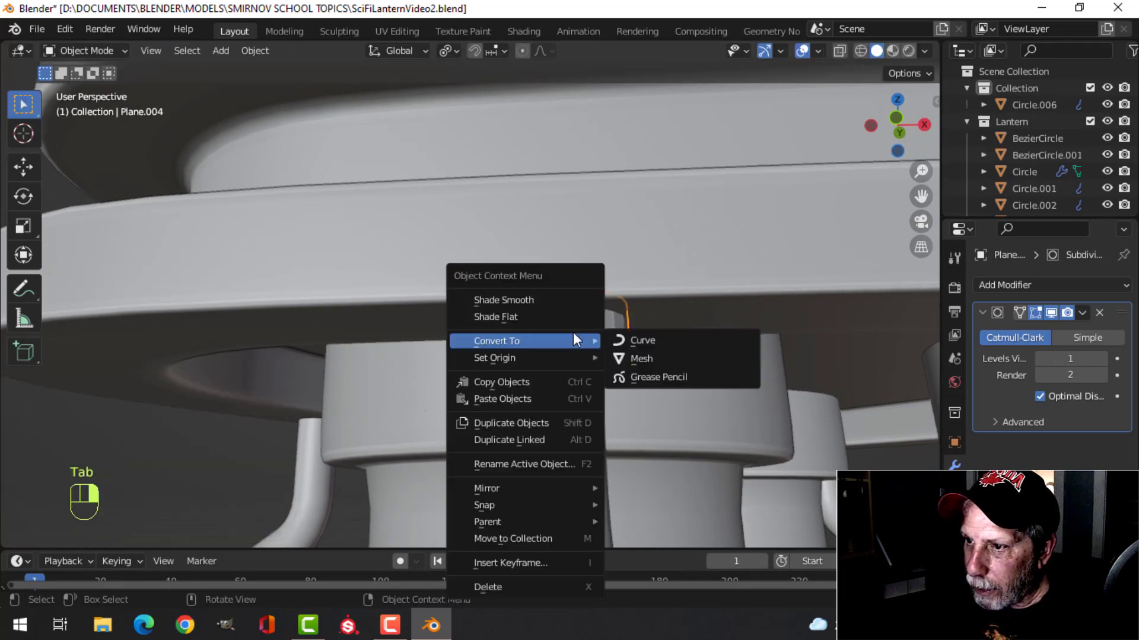
{"action": "left_click", "coordinate": [552, 299]}
{"action": "key", "text": "alt+a"}
Scale the collar's whole mesh down uniformly so it fits more tightly around the rod, and finish editing it.
{"action": "middle_click_drag", "start_coordinate": [653, 359], "coordinate": [693, 348]}
{"action": "left_click", "coordinate": [693, 352]}
{"action": "key", "text": "Tab"}
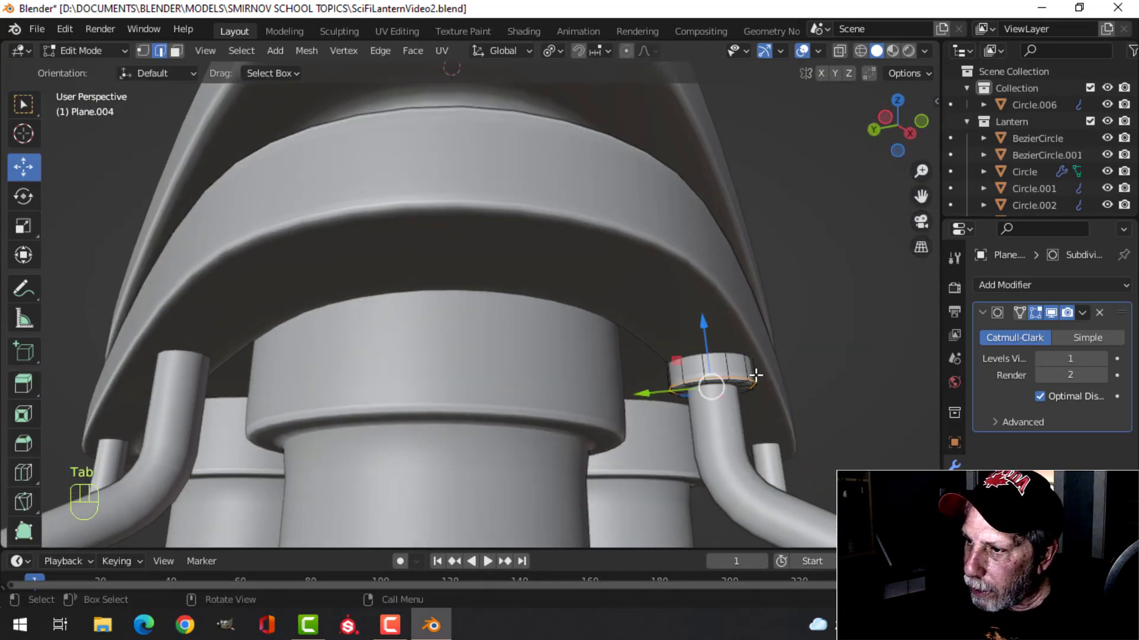
{"action": "middle_click_drag", "start_coordinate": [755, 374], "coordinate": [767, 386]}
{"action": "key", "text": "a"}
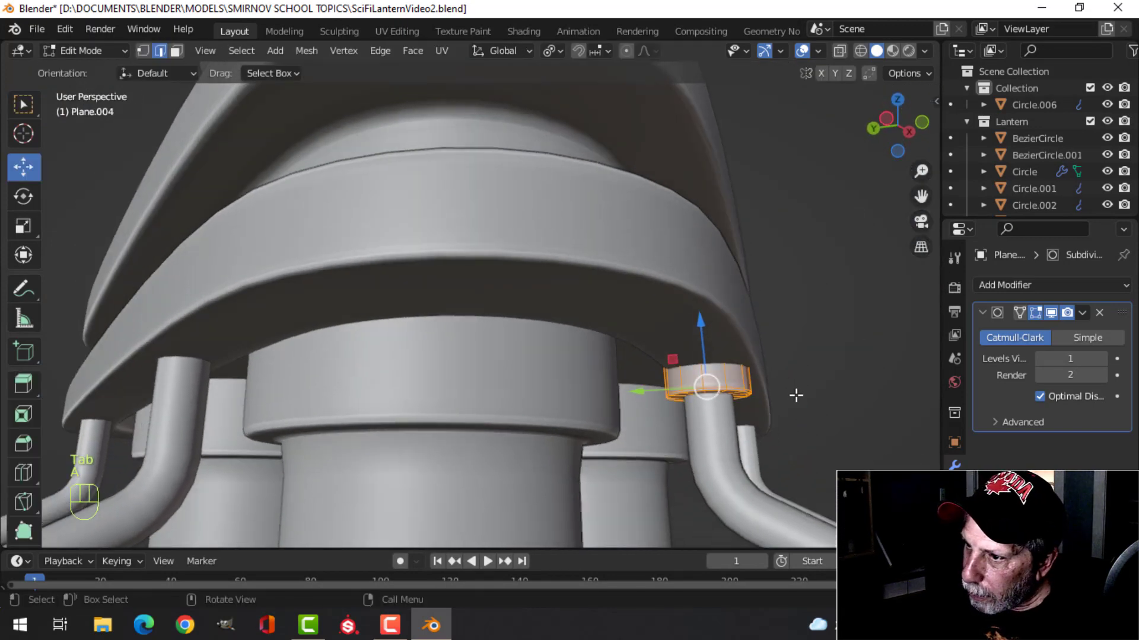
{"action": "key", "text": "s"}
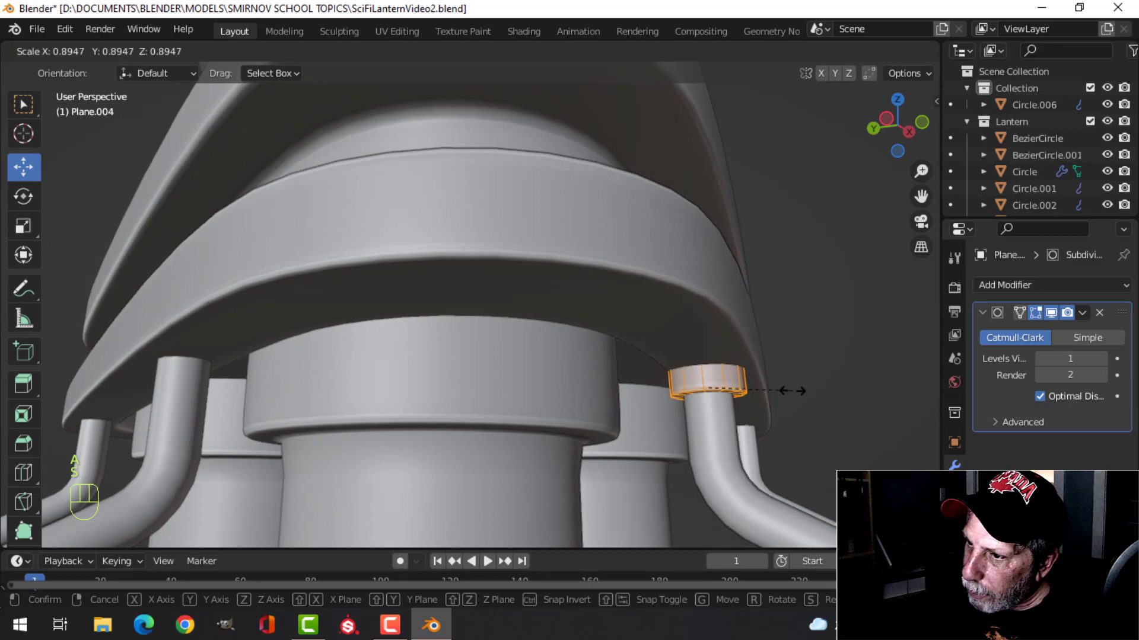
{"action": "left_click", "coordinate": [774, 389]}
{"action": "key", "text": "Tab"}
{"action": "middle_click_drag", "start_coordinate": [705, 400], "coordinate": [628, 423]}
{"action": "key", "text": "alt+a"}
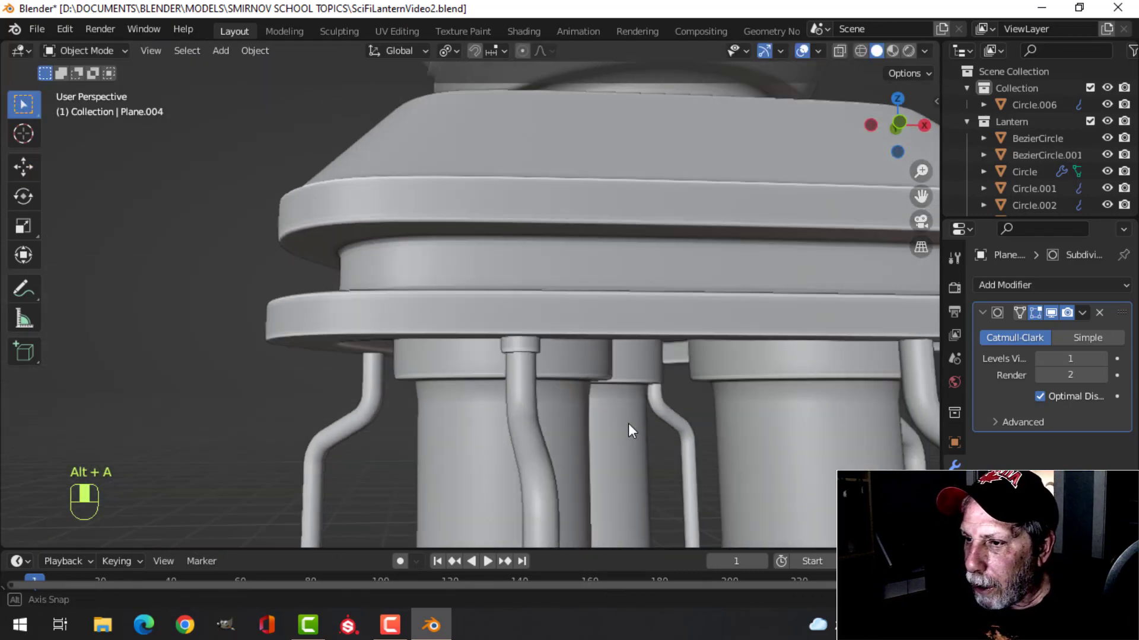
Duplicate the collar within its mesh and move the copy 1.7778 m down along Z to the rod's foot on the lower plate.
{"action": "scroll", "coordinate": [542, 358], "scroll_direction": "up", "scroll_amount": 3}
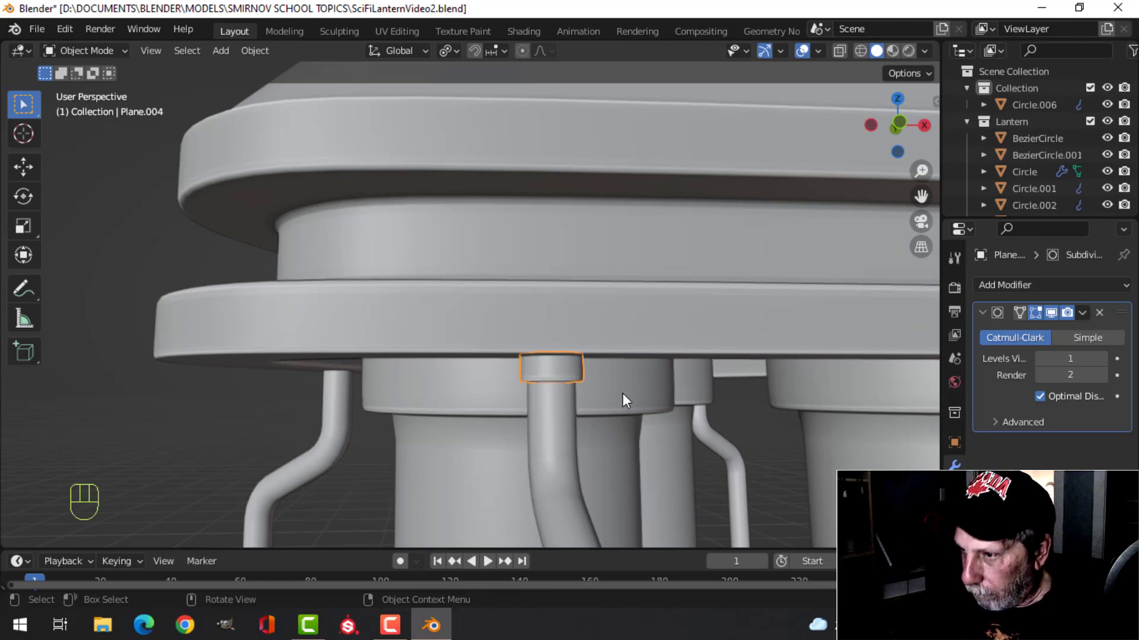
{"action": "key", "text": "KP_1"}
{"action": "scroll", "coordinate": [622, 393], "scroll_direction": "down", "scroll_amount": 2}
{"action": "middle_click_drag", "start_coordinate": [569, 424], "coordinate": [630, 315], "text": "shift"}
{"action": "scroll", "coordinate": [607, 359], "scroll_direction": "down", "scroll_amount": 2}
{"action": "scroll", "coordinate": [600, 361], "scroll_direction": "down", "scroll_amount": 2}
{"action": "key", "text": "Tab"}
{"action": "key", "text": "a"}
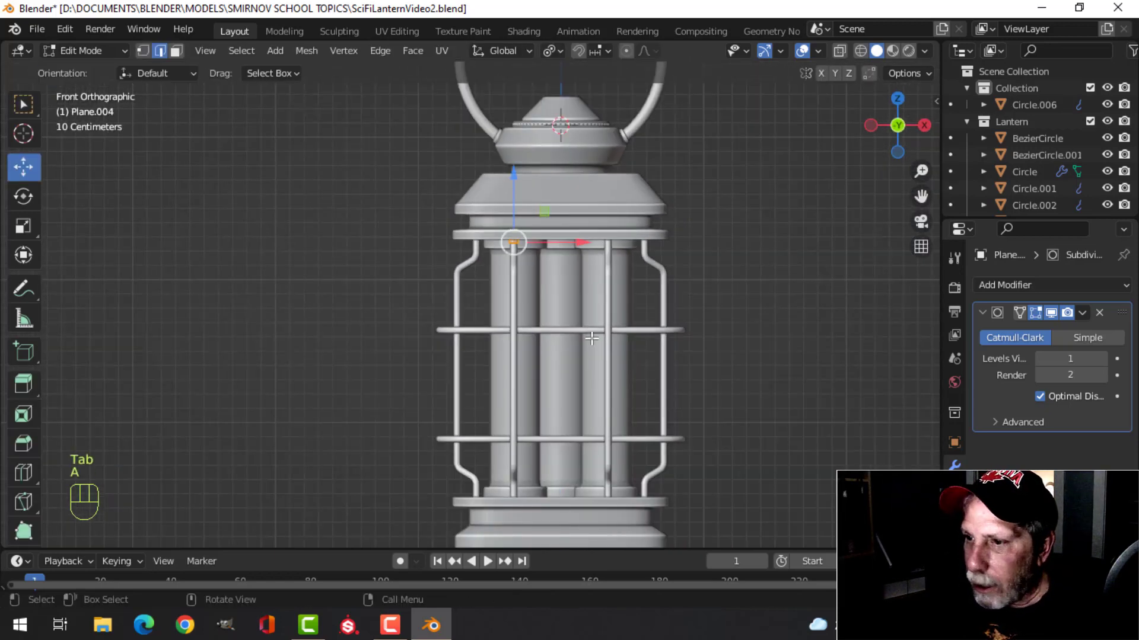
{"action": "key", "text": "shift+d"}
{"action": "left_click", "coordinate": [593, 339]}
{"action": "left_click_drag", "start_coordinate": [514, 181], "coordinate": [535, 345]}
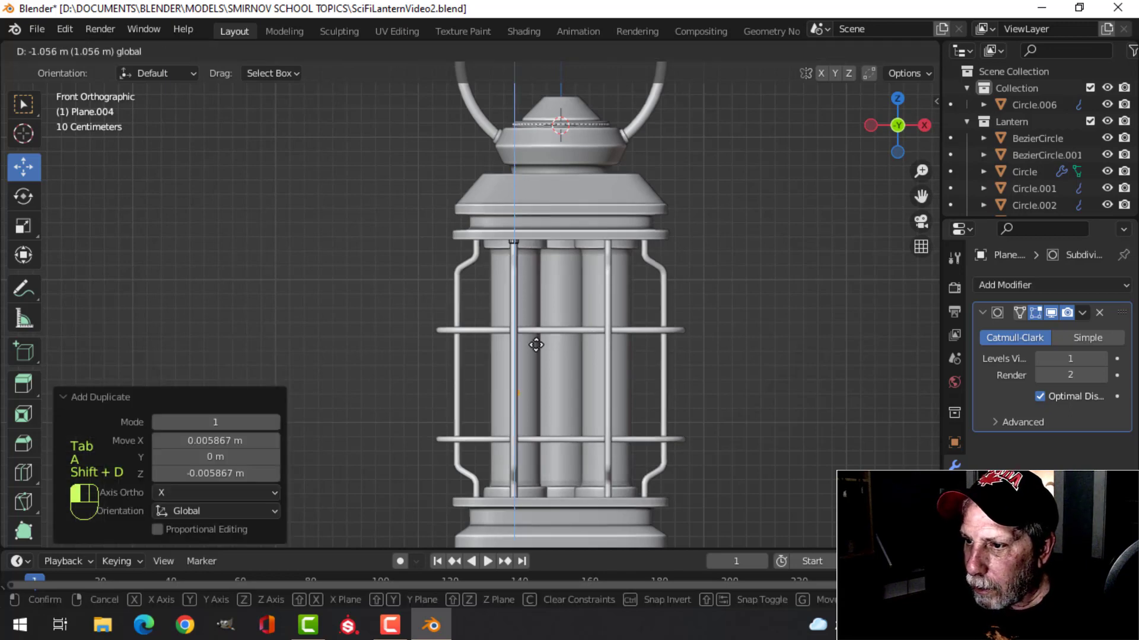
{"action": "left_click_drag", "start_coordinate": [532, 421], "coordinate": [533, 439]}
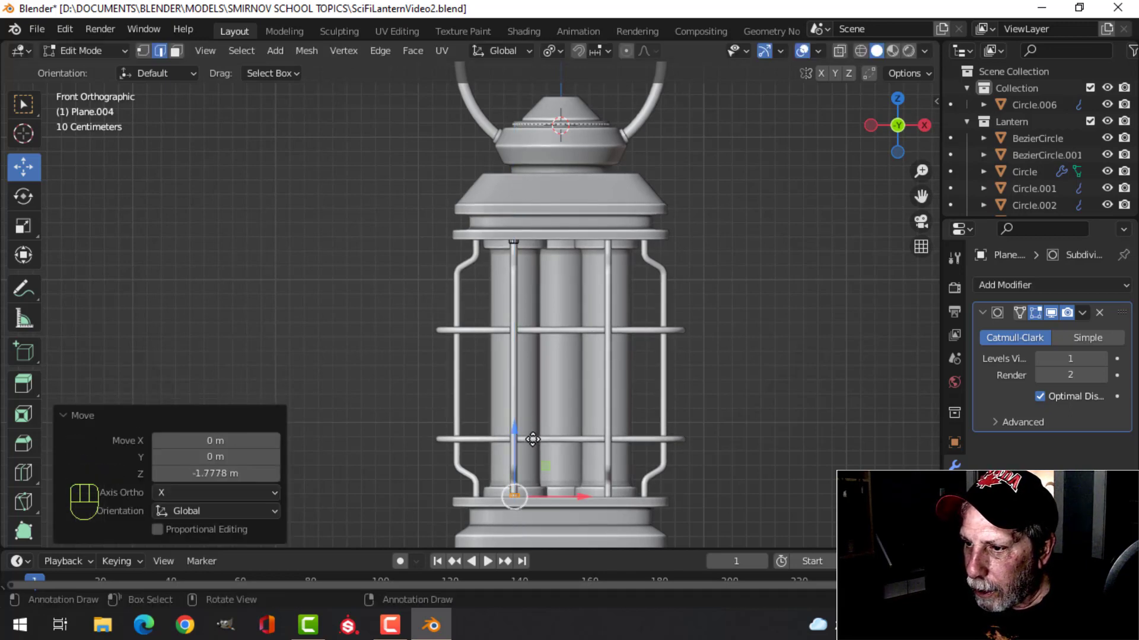
Rotate the lower collar copy 180° about the X axis so its closed rim faces up, and finish editing it.
{"action": "key", "text": "KP_Decimal"}
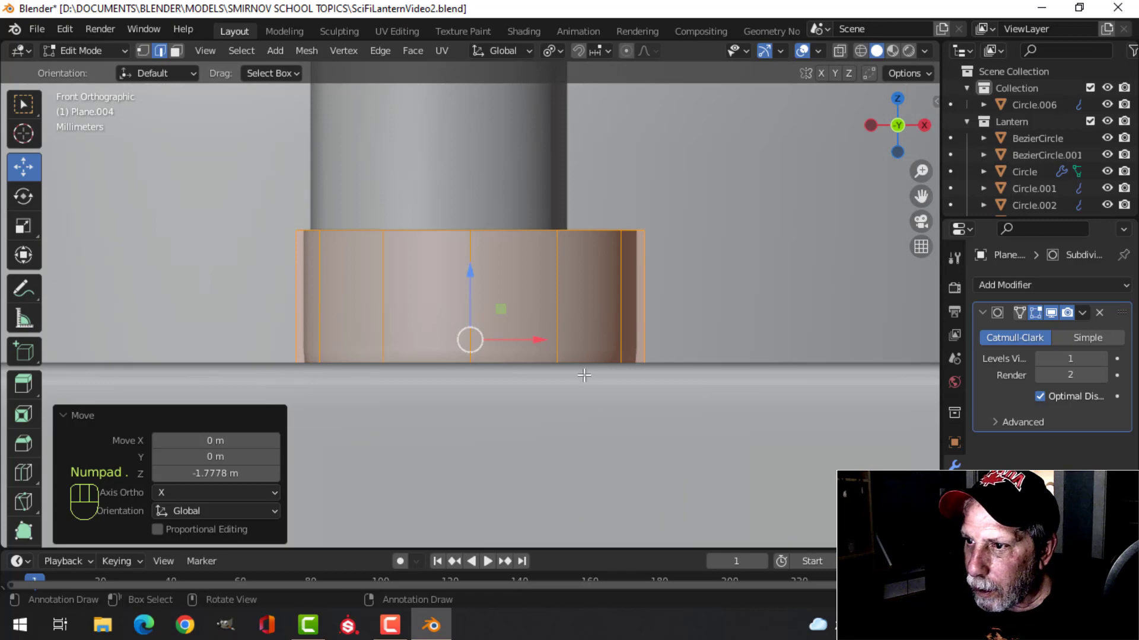
{"action": "middle_click_drag", "start_coordinate": [575, 334], "coordinate": [567, 371]}
{"action": "key", "text": "r"}
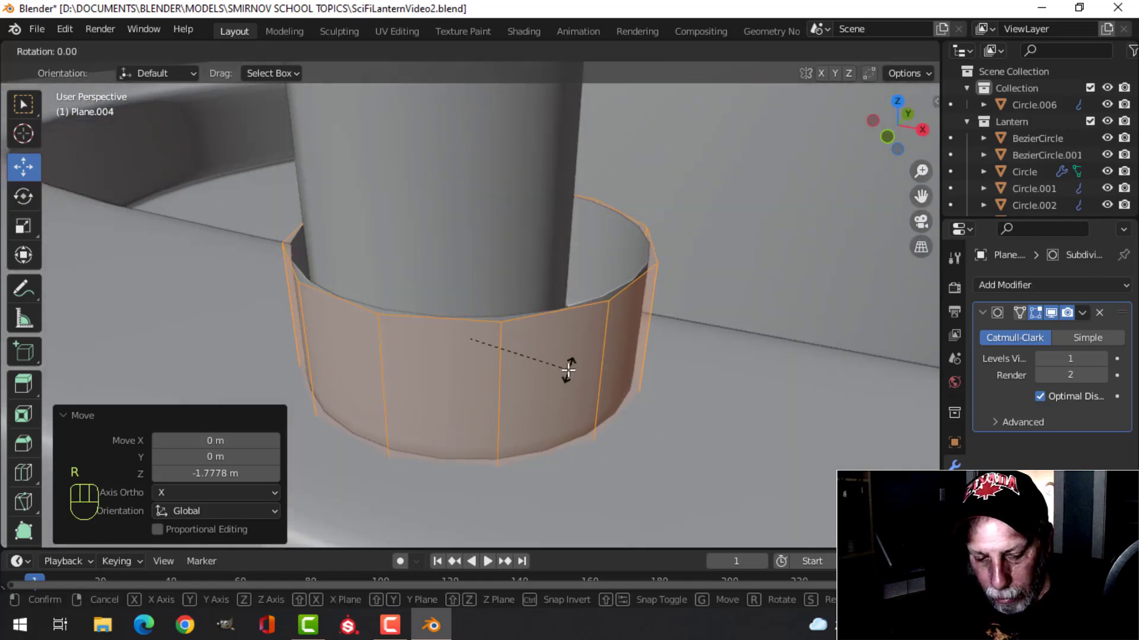
{"action": "key", "text": "x"}
{"action": "key", "text": "1"}
{"action": "key", "text": "8"}
{"action": "key", "text": "0"}
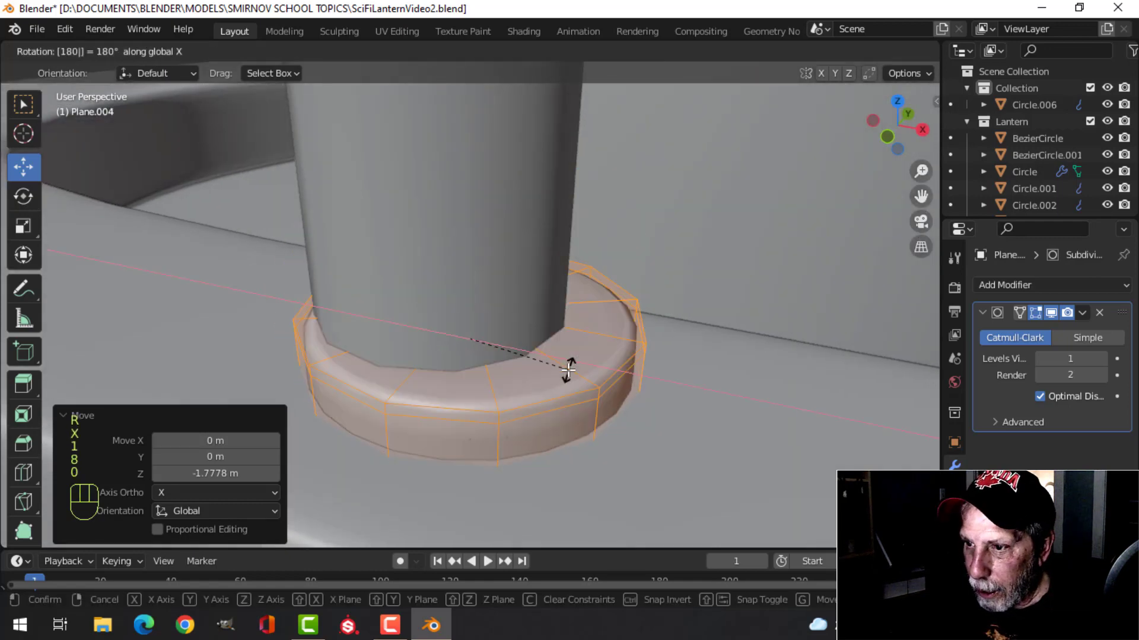
{"action": "key", "text": "Return"}
{"action": "left_click_drag", "start_coordinate": [531, 357], "coordinate": [504, 349]}
{"action": "middle_click_drag", "start_coordinate": [624, 351], "coordinate": [486, 347]}
{"action": "scroll", "coordinate": [441, 382], "scroll_direction": "down", "scroll_amount": 2}
{"action": "key", "text": "Tab"}
{"action": "key", "text": "alt+a"}
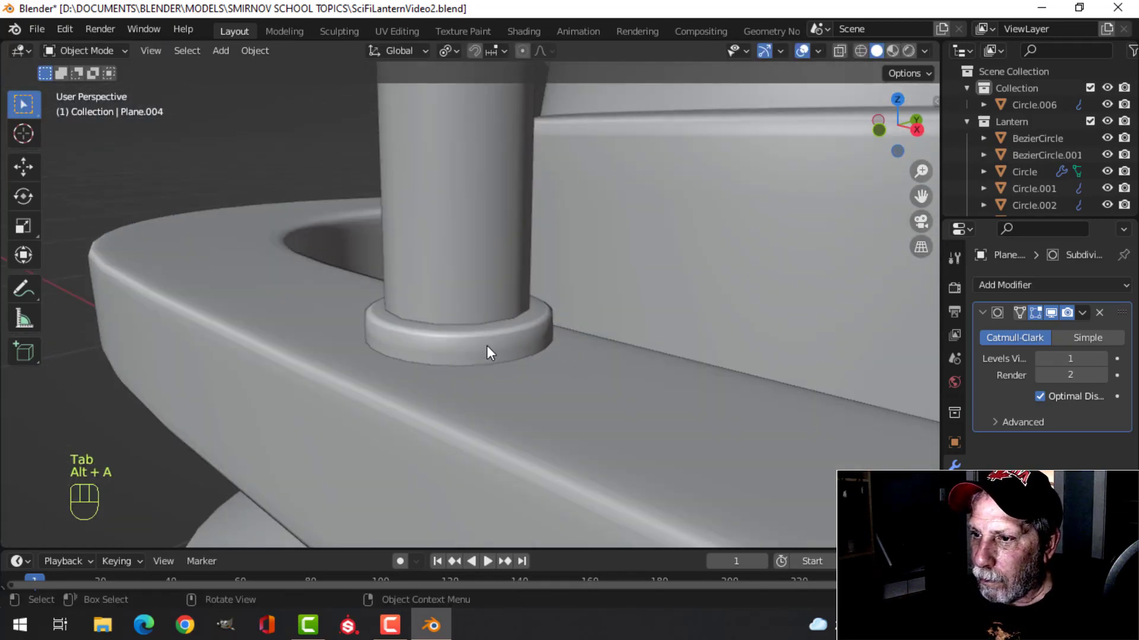
{"action": "left_click", "coordinate": [486, 345]}
{"action": "key", "text": "Tab"}
{"action": "key", "text": "a"}
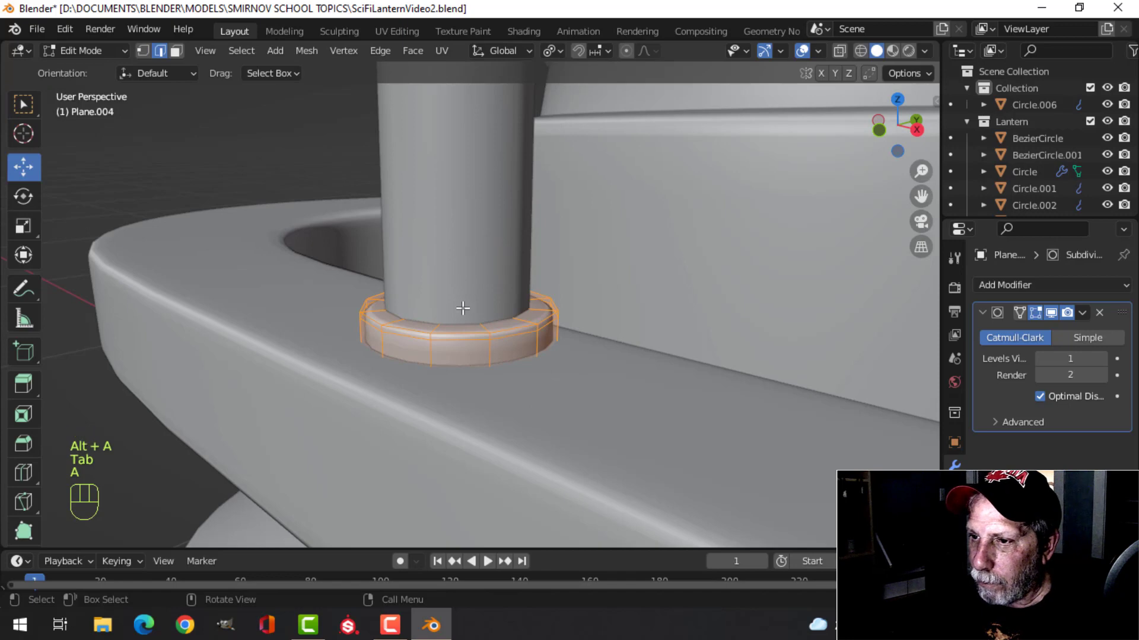
{"action": "key", "text": "Tab"}
{"action": "left_click", "coordinate": [468, 342]}
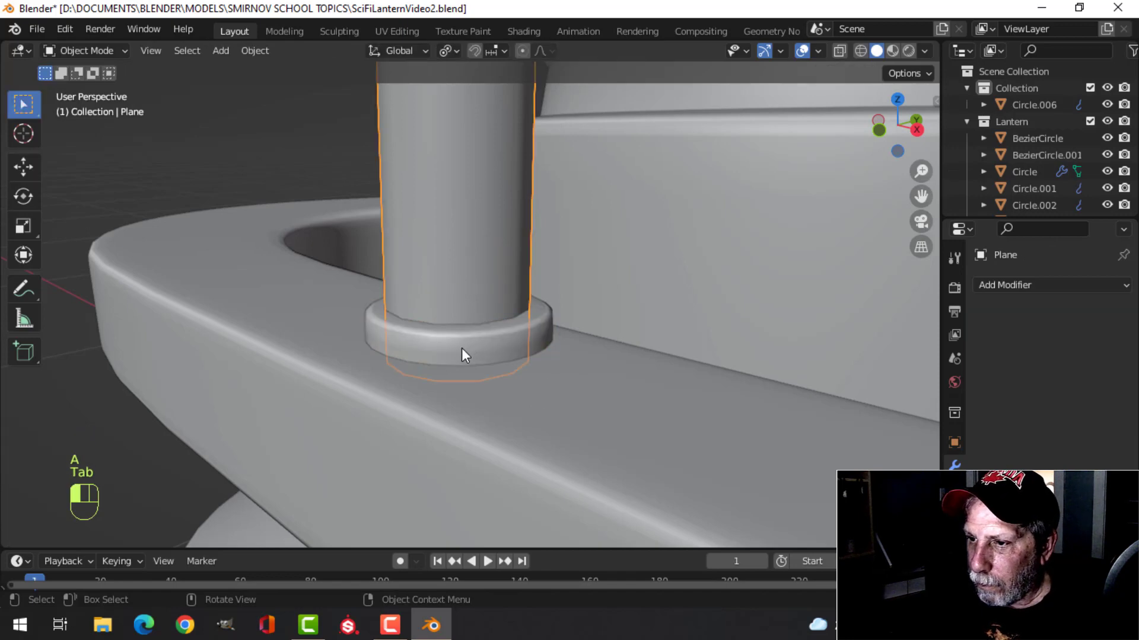
Select only the lower collar's linked geometry, raise it slightly along Z above the lower plate, and finish editing it.
{"action": "left_click", "coordinate": [478, 344]}
{"action": "key", "text": "Tab"}
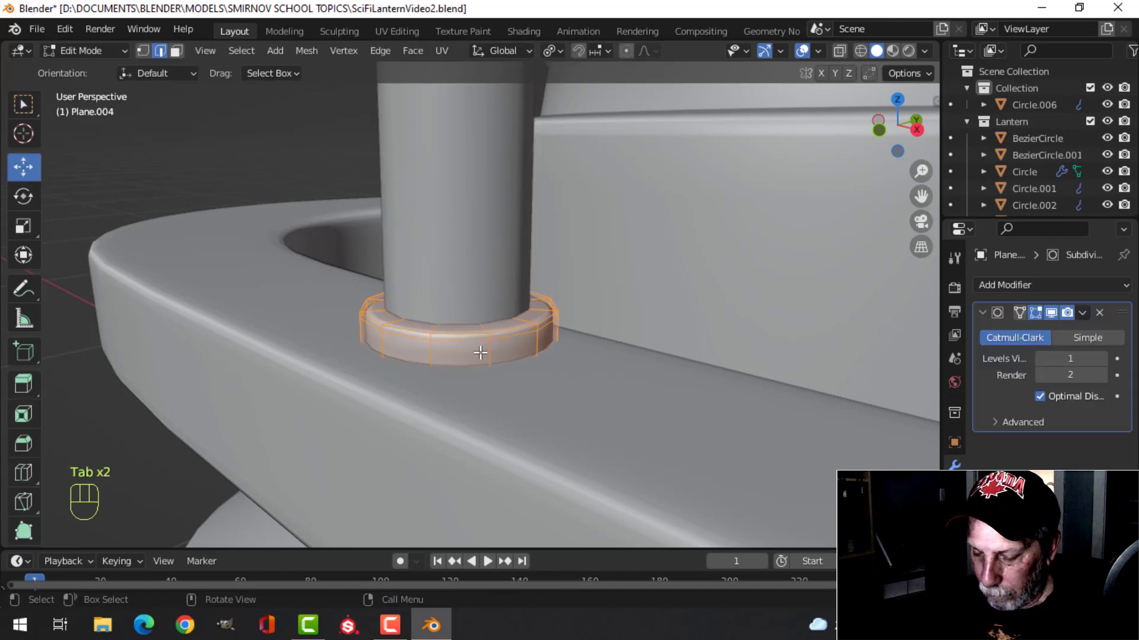
{"action": "key", "text": "alt+a"}
{"action": "key", "text": "ctrl+l"}
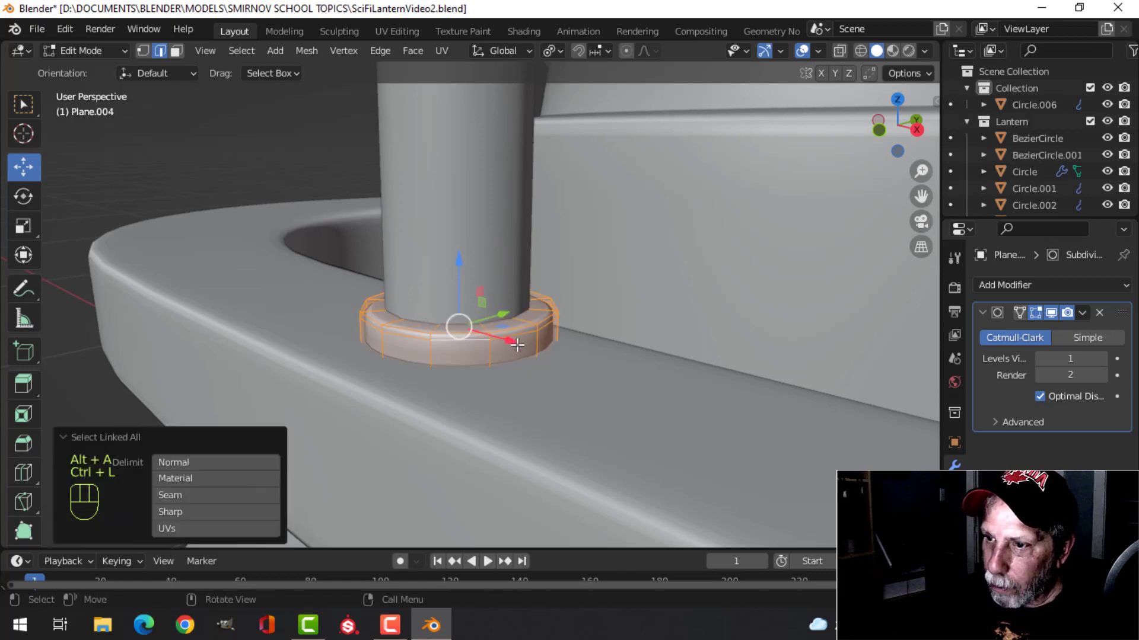
{"action": "left_click_drag", "start_coordinate": [461, 272], "coordinate": [479, 220]}
{"action": "key", "text": "Tab"}
{"action": "scroll", "coordinate": [522, 305], "scroll_direction": "down", "scroll_amount": 11}
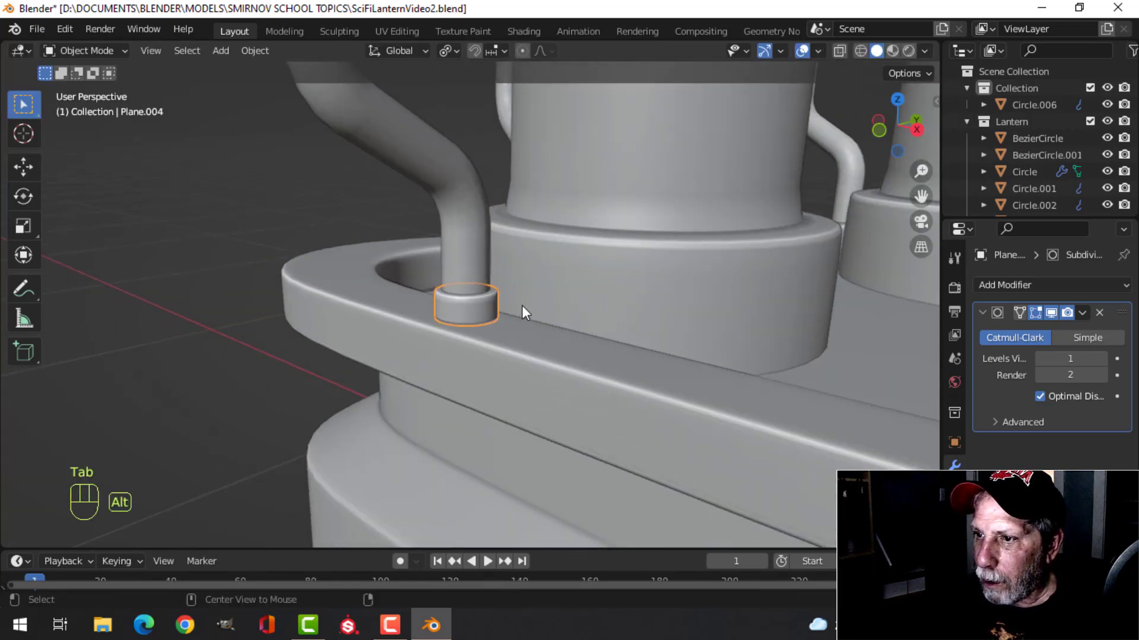
{"action": "key", "text": "alt+a"}
{"action": "middle_click_drag", "start_coordinate": [475, 301], "coordinate": [618, 402], "text": "shift"}
{"action": "scroll", "coordinate": [618, 402], "scroll_direction": "down", "scroll_amount": 6}
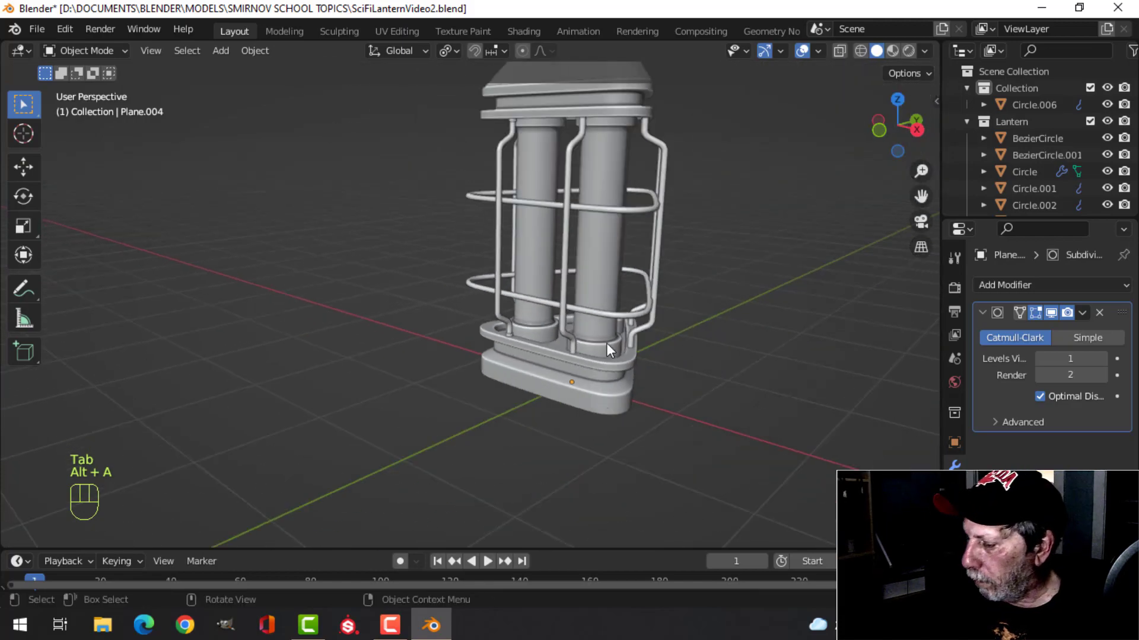